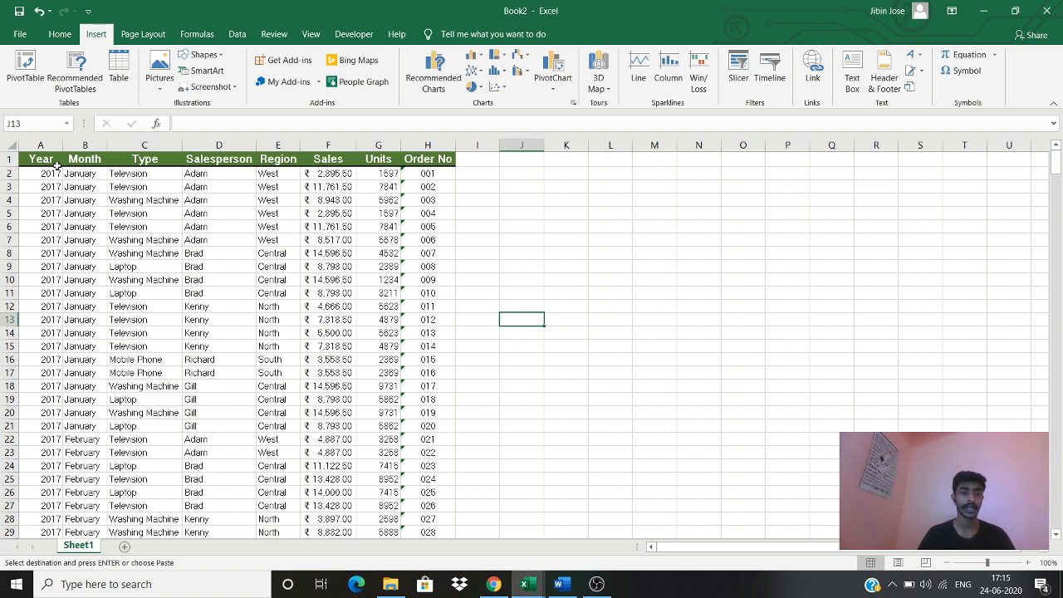
left_click_drag(53, 161, 389, 505)
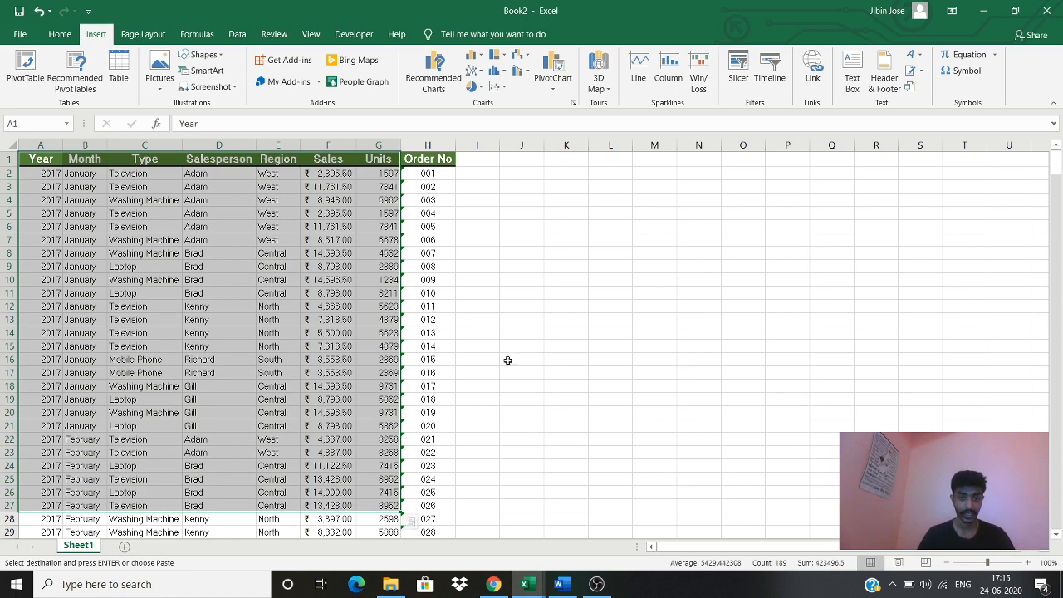
left_click(503, 348)
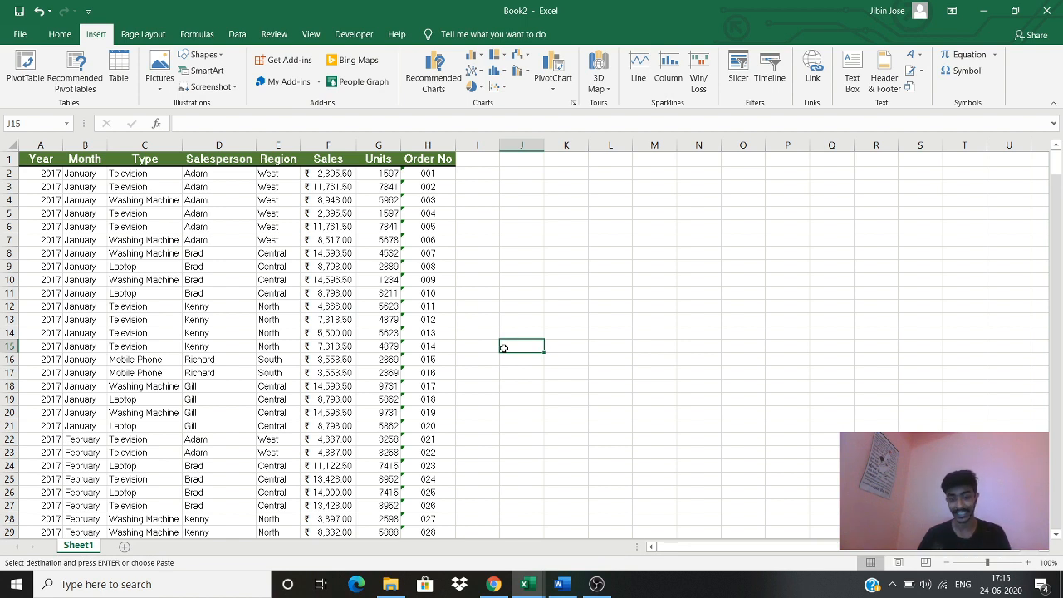
left_click_drag(41, 160, 465, 407)
left_click(599, 290)
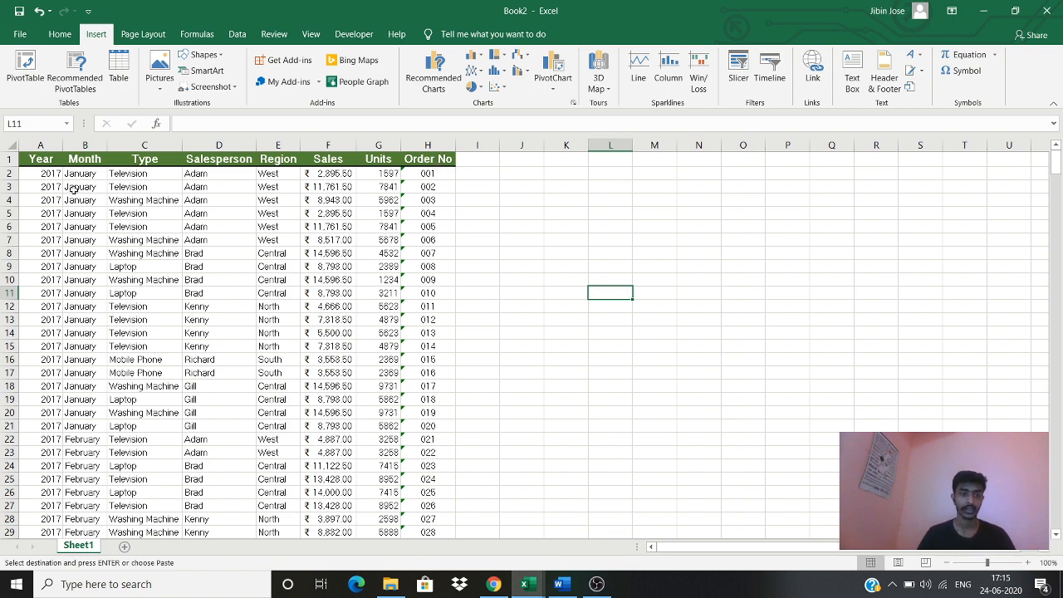
Switch to the Word document, read the list of five pivot table tasks, and compare it with the sales data columns in Book2.
left_click(558, 584)
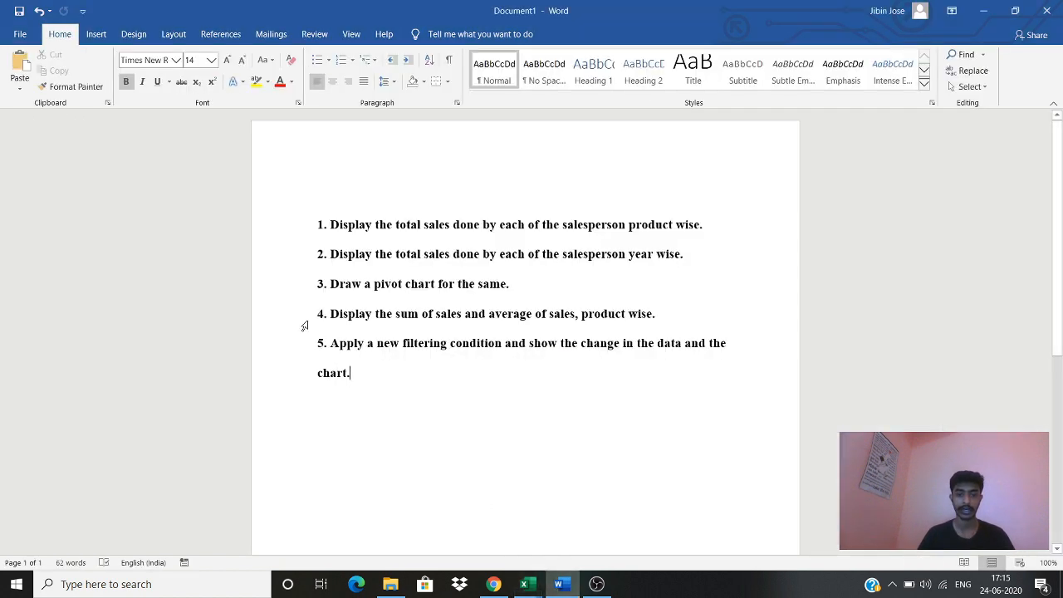
left_click_drag(318, 224, 705, 225)
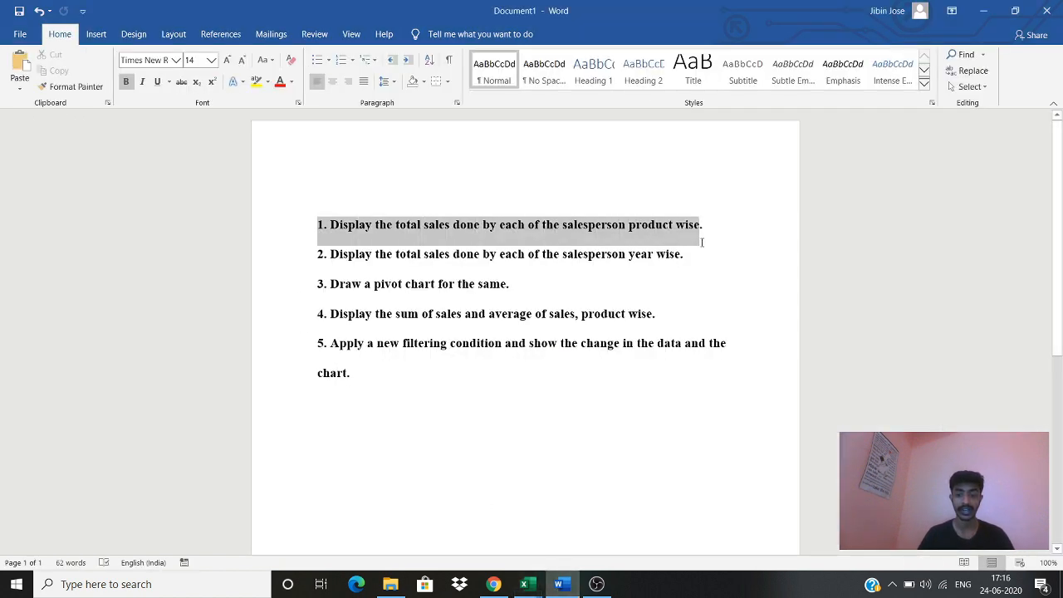
left_click(728, 277)
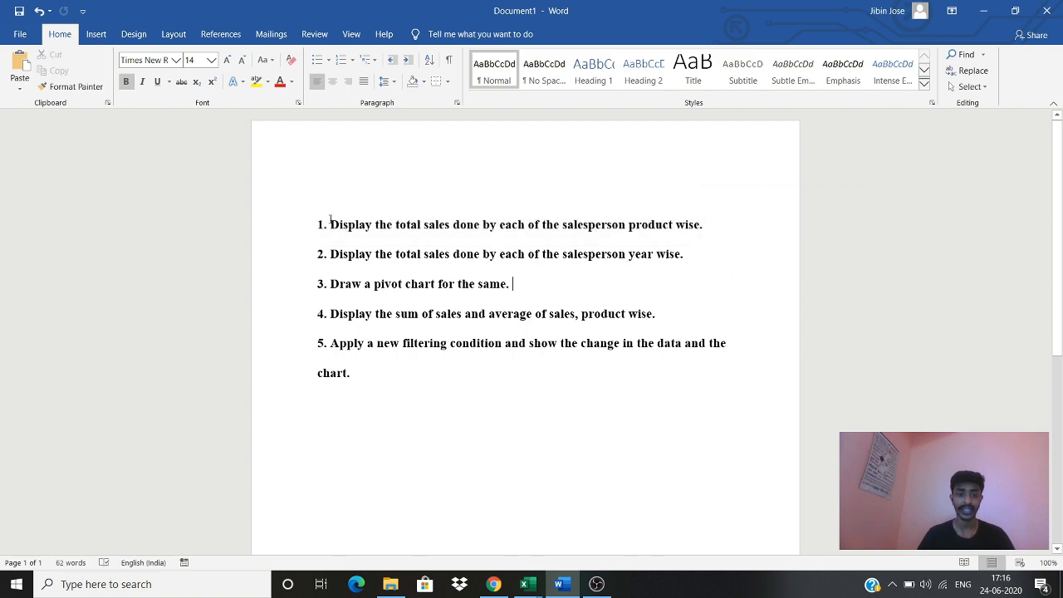
left_click_drag(320, 224, 389, 254)
mouse_move(524, 584)
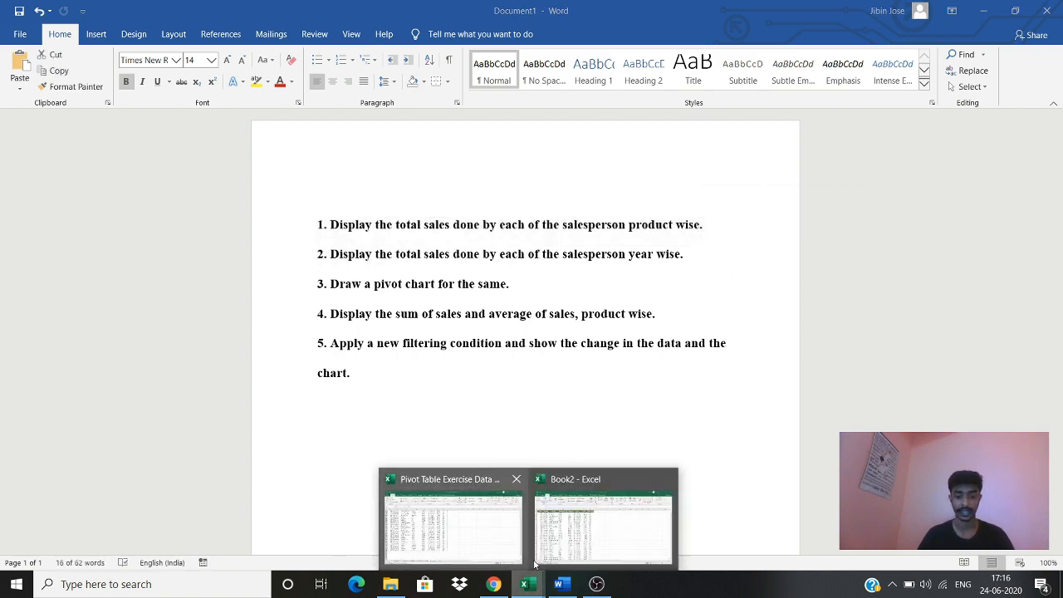
left_click(544, 538)
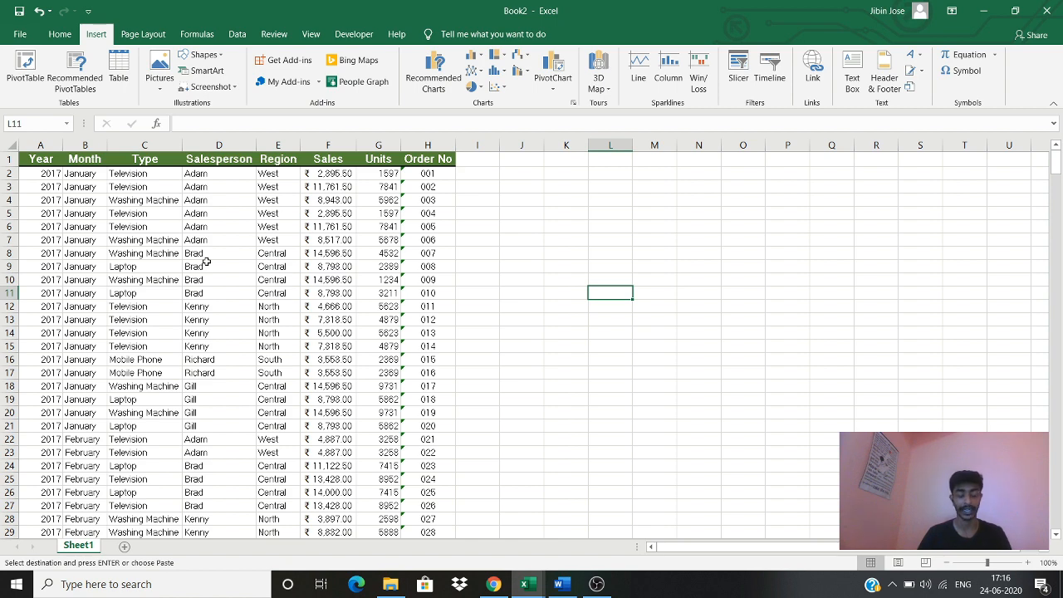
left_click(562, 584)
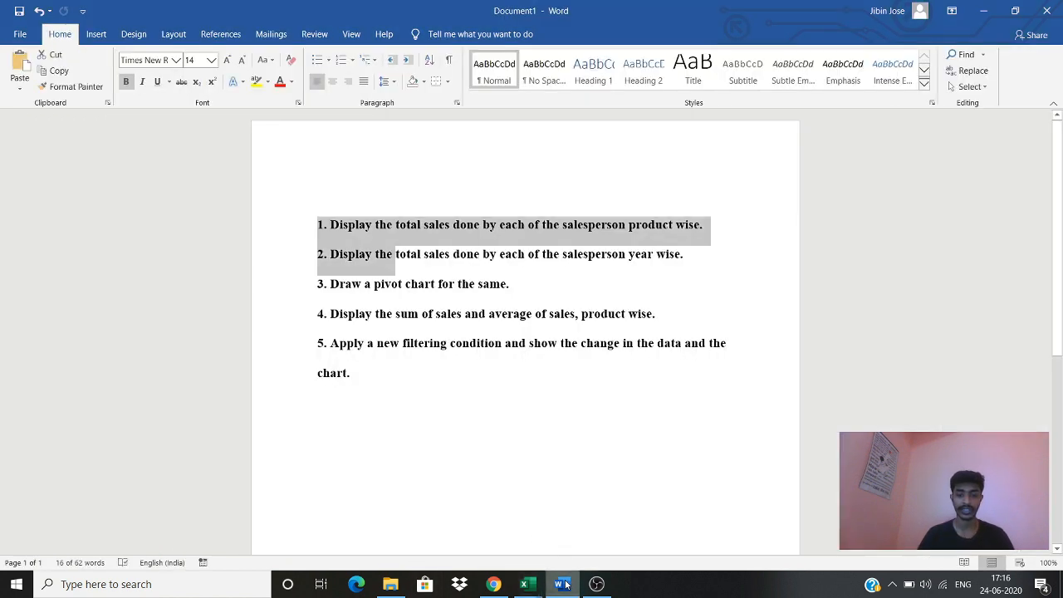
left_click(480, 247)
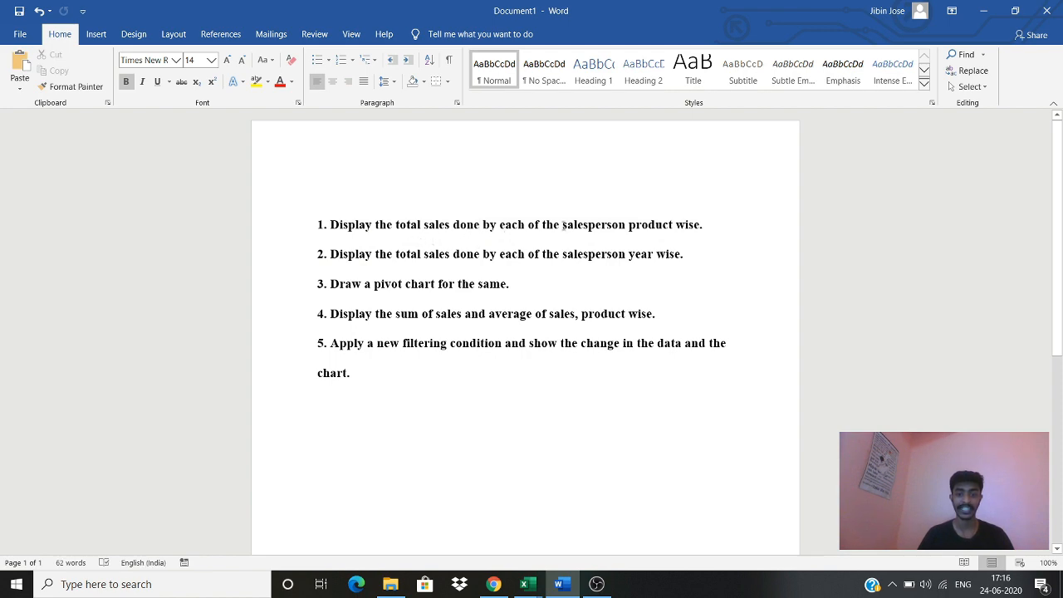
mouse_move(524, 584)
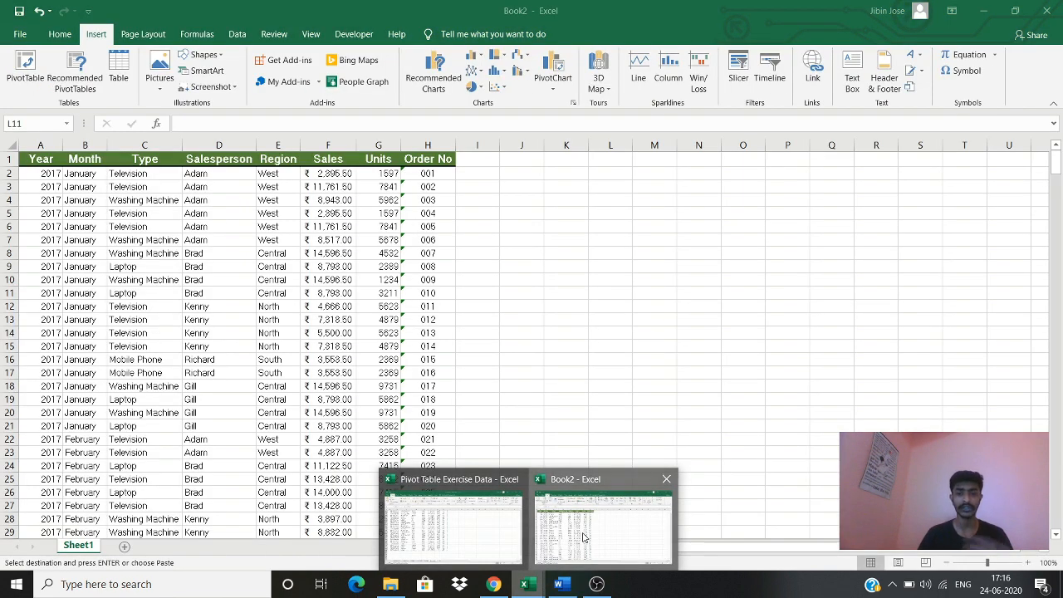
left_click(583, 537)
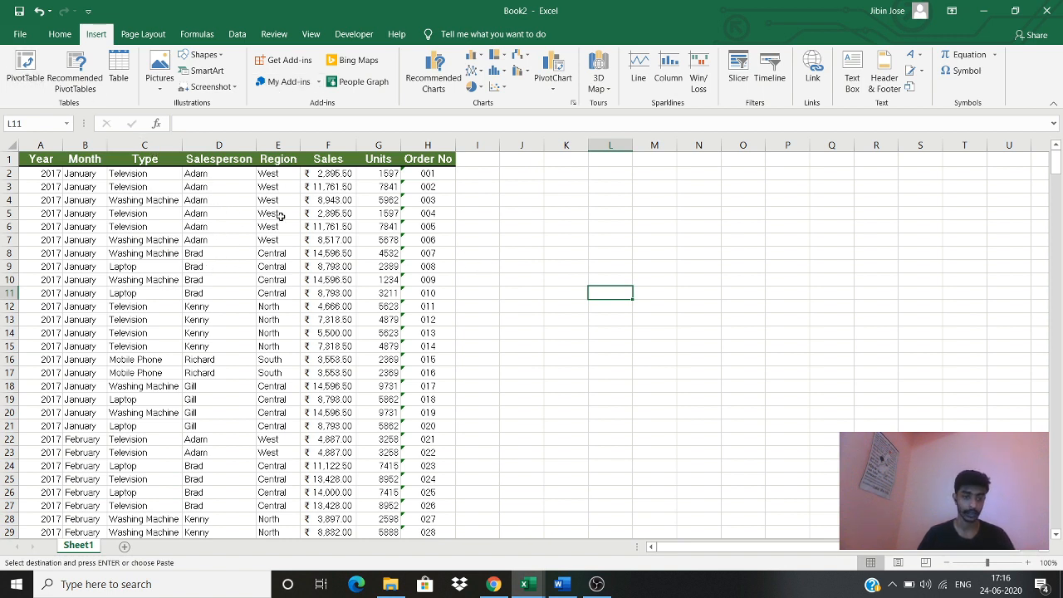
Create a PivotTable on a new worksheet from the sales data range Sheet1!$A$1:$H$446.
left_click(279, 283)
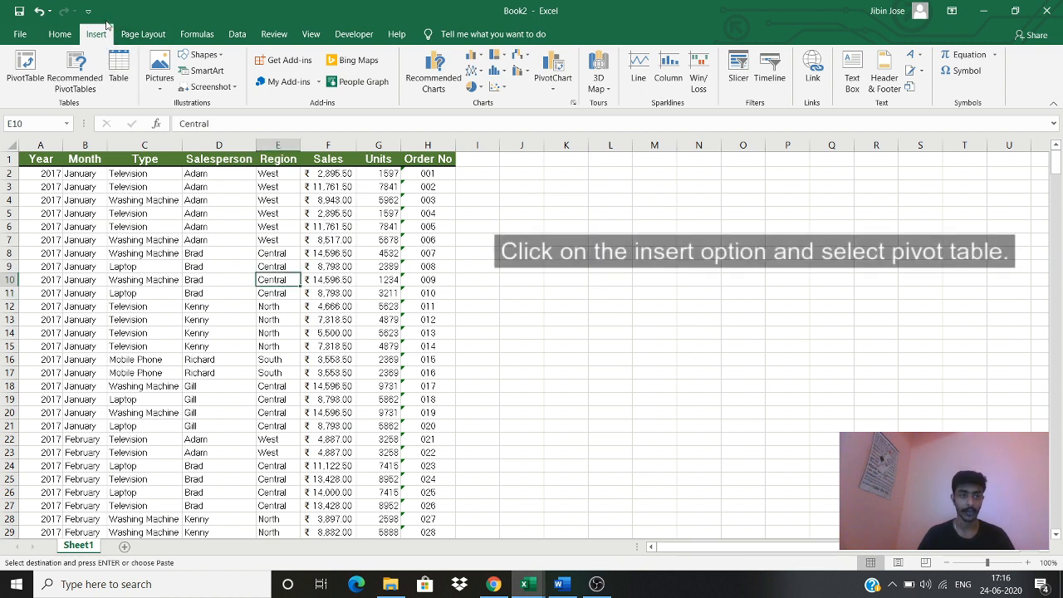
left_click(27, 81)
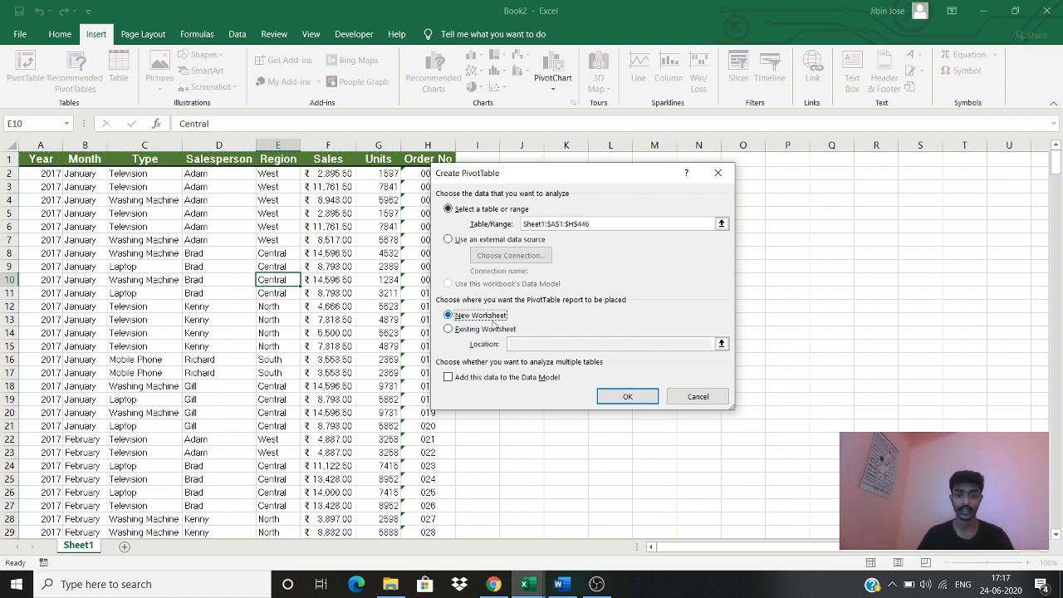
left_click(637, 397)
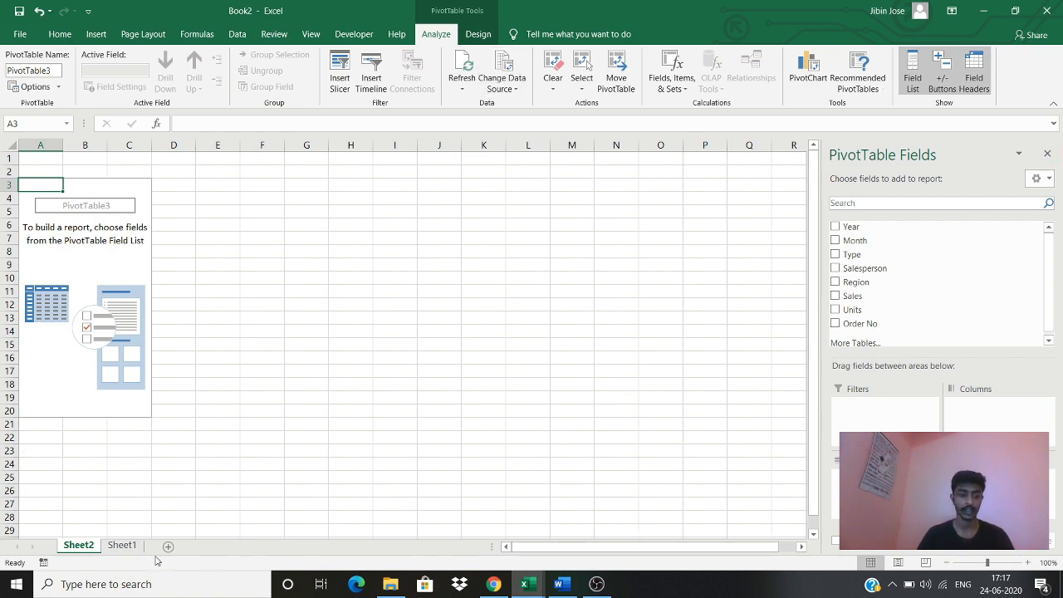
left_click(121, 545)
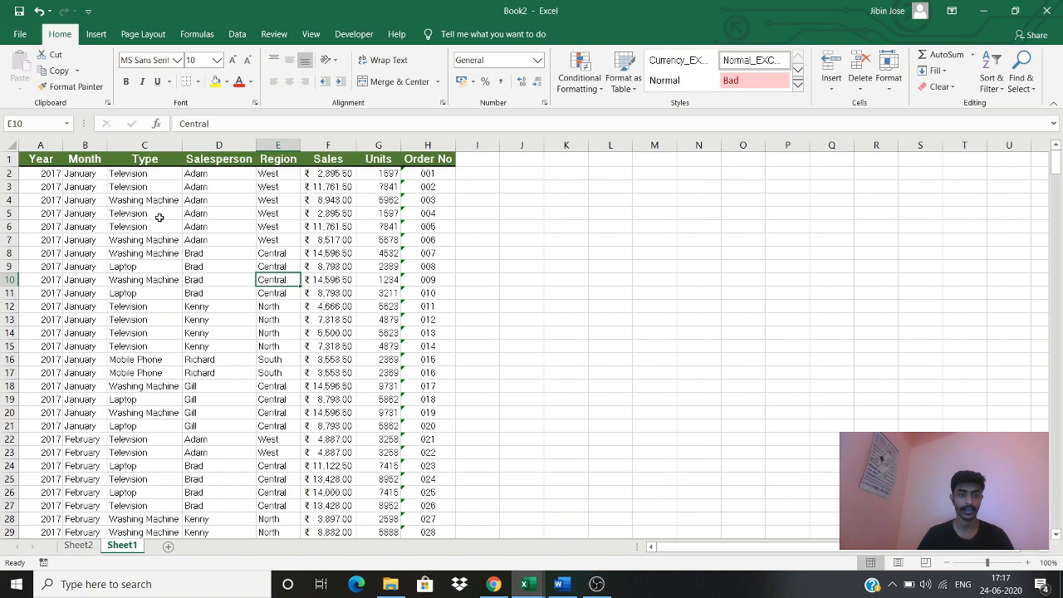
left_click(81, 545)
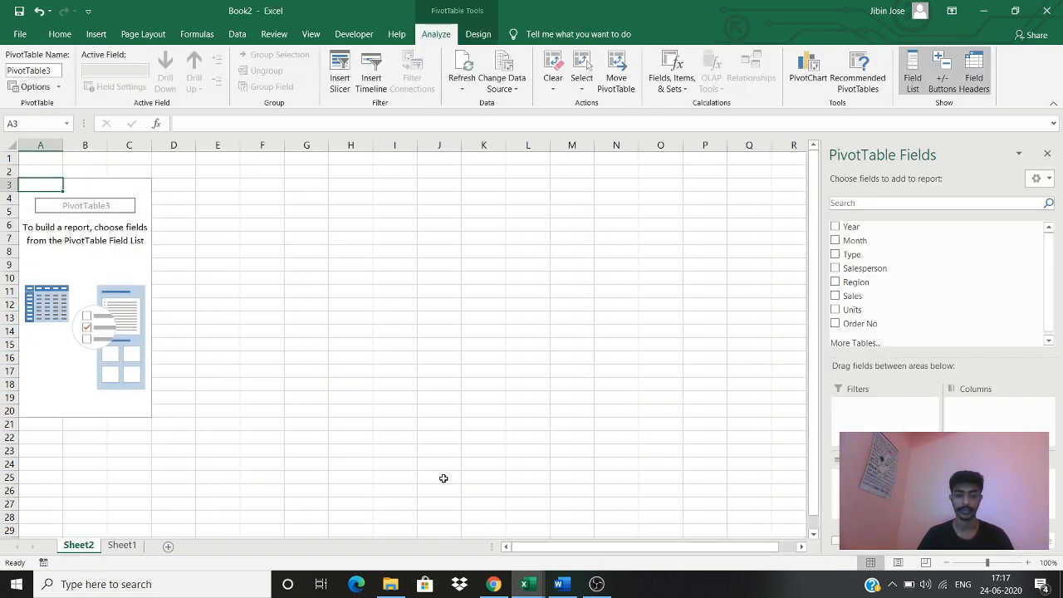
Read task 1 in the Word document on total sales by salesperson and product, and return to the PivotTable in Book2.
left_click(558, 584)
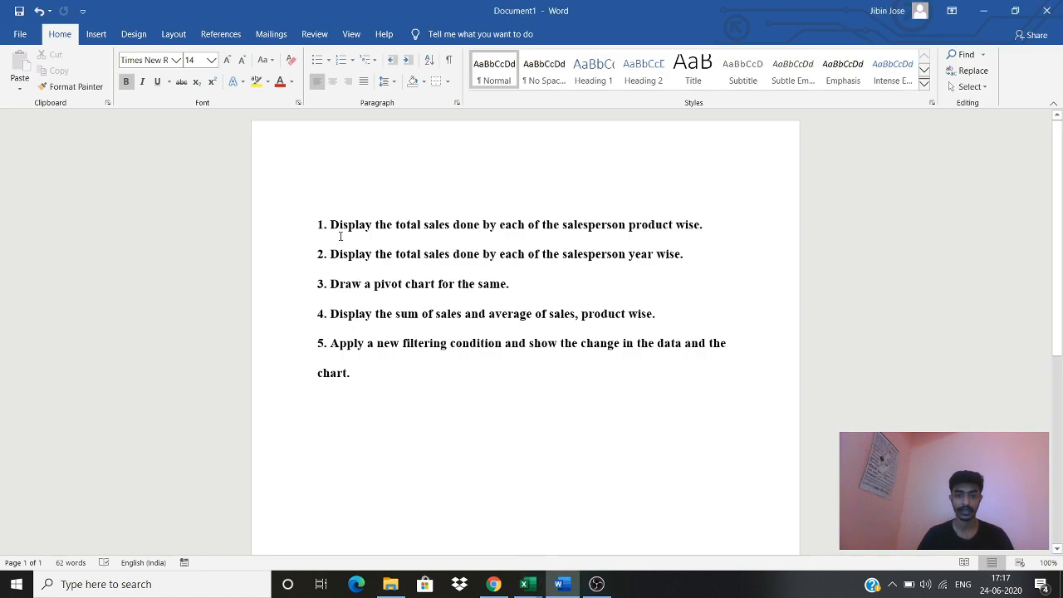
left_click_drag(316, 228, 708, 225)
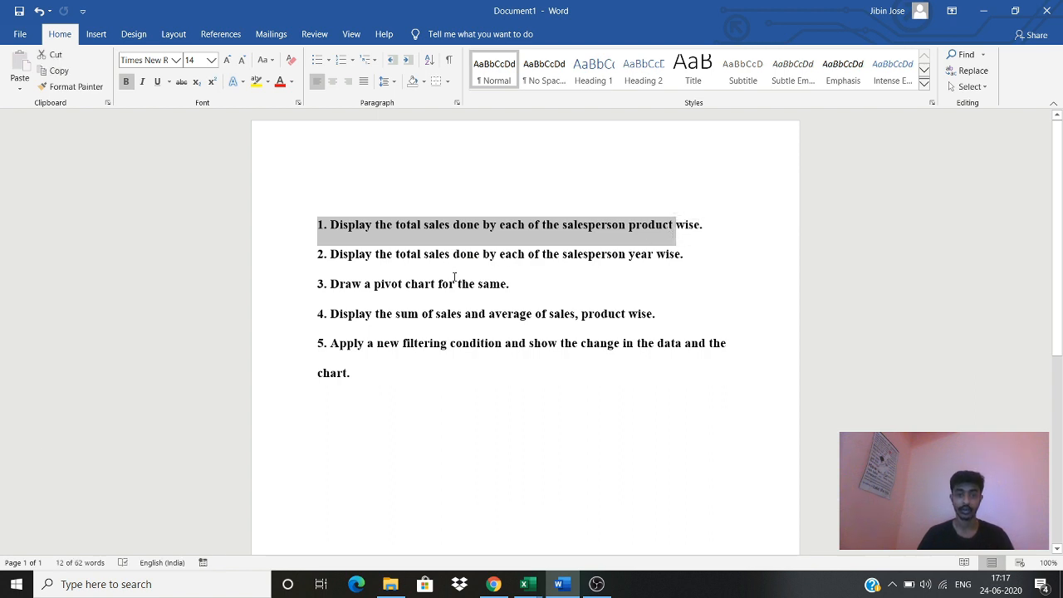
left_click(290, 201)
left_click_drag(396, 225, 470, 241)
left_click_drag(562, 225, 701, 231)
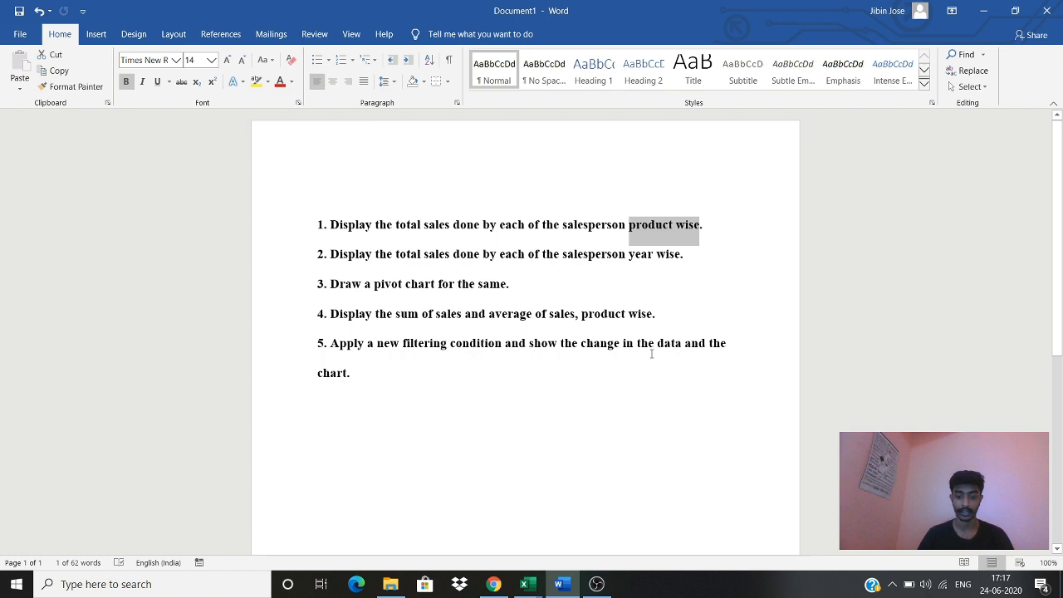
left_click(524, 584)
left_click(590, 544)
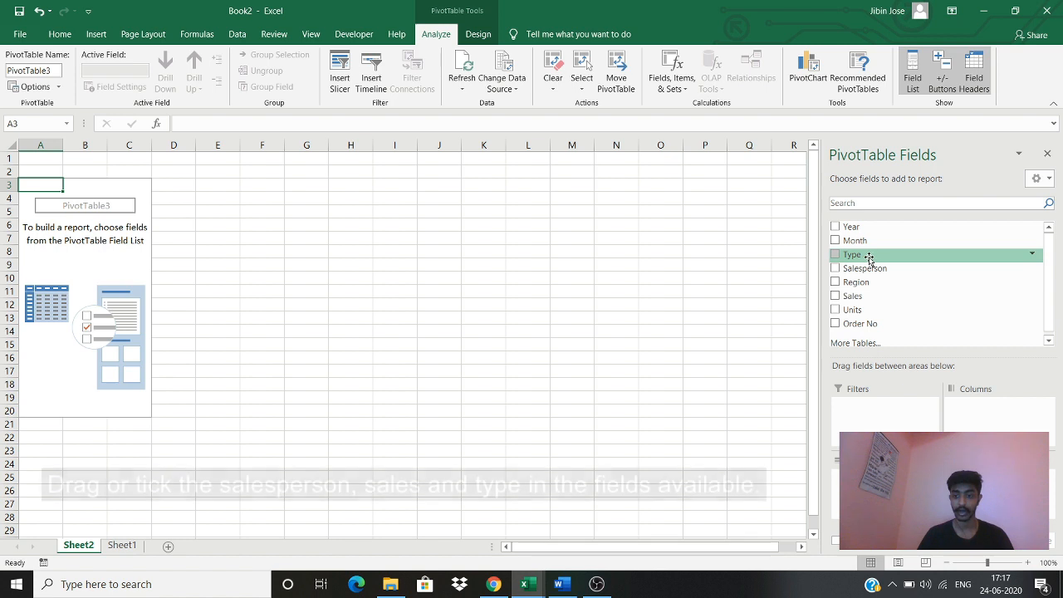
Add the Sales, Salesperson and Type fields to the PivotTable, summing sales for each salesperson by product type.
left_click(837, 297)
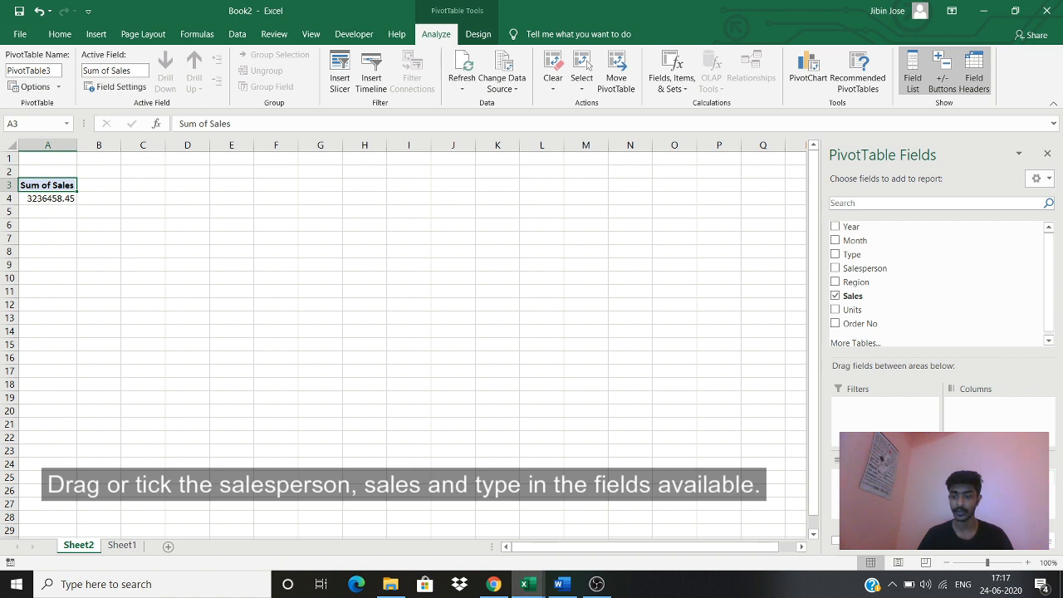
left_click(837, 269)
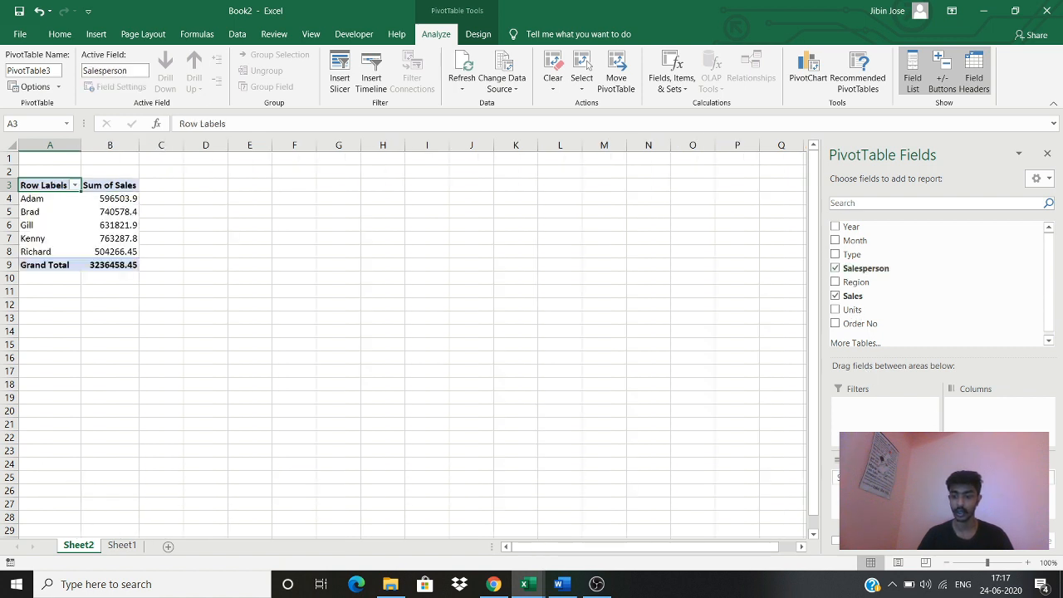
left_click(835, 254)
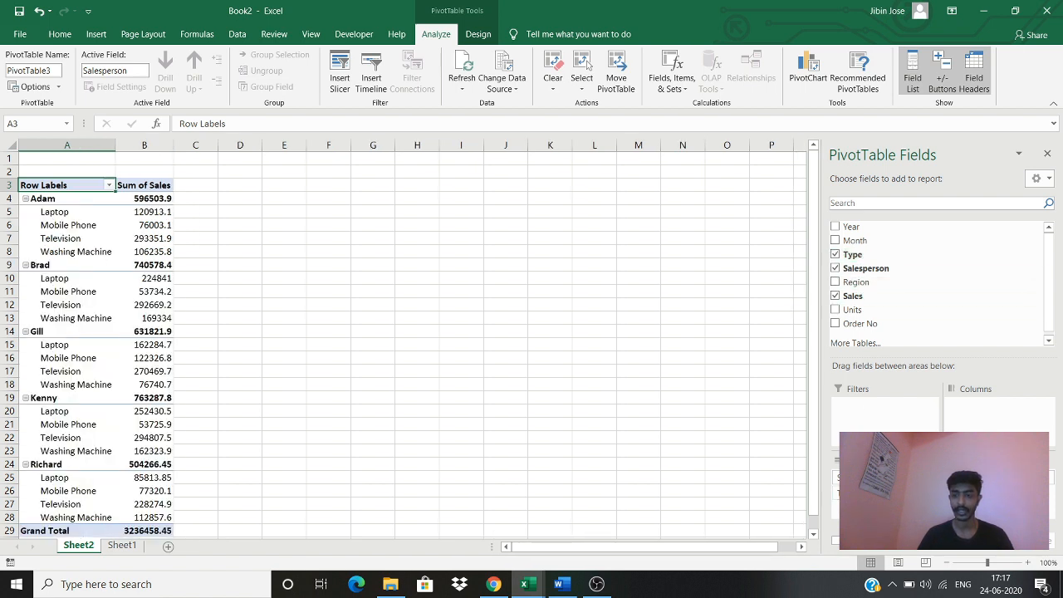
left_click(835, 296)
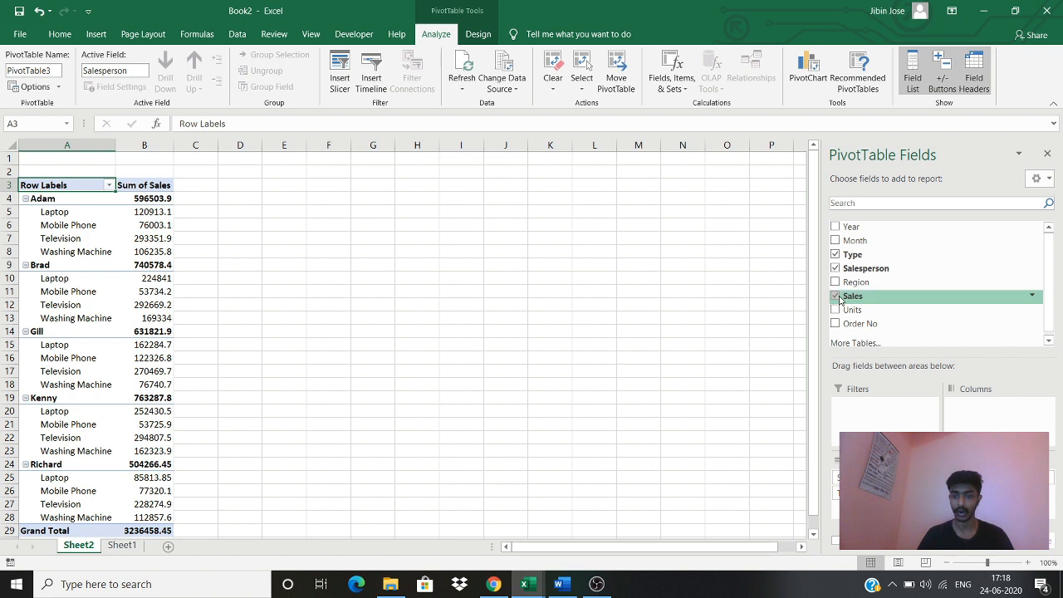
left_click_drag(840, 299, 971, 490)
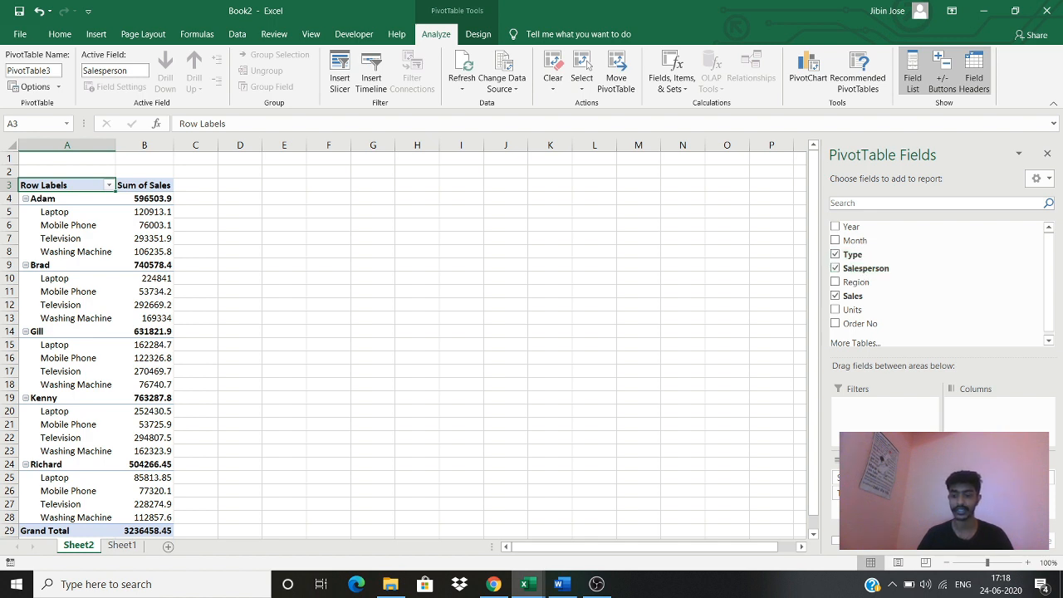
Move the Salesperson field to Columns and back into Rows beneath Type, so that salespeople are grouped under each product.
left_click_drag(860, 271, 980, 409)
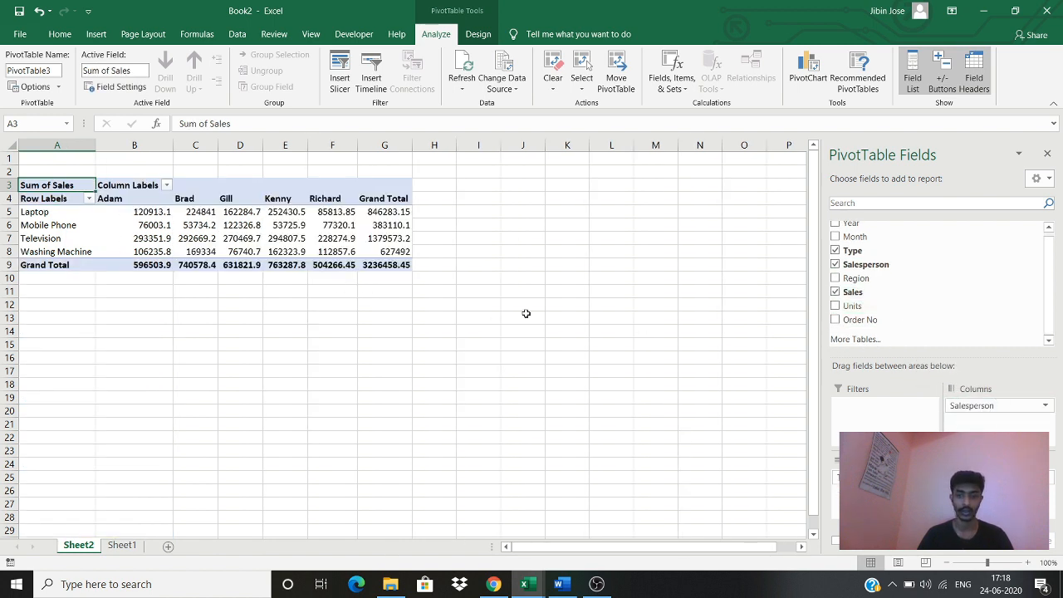
left_click_drag(967, 408, 882, 490)
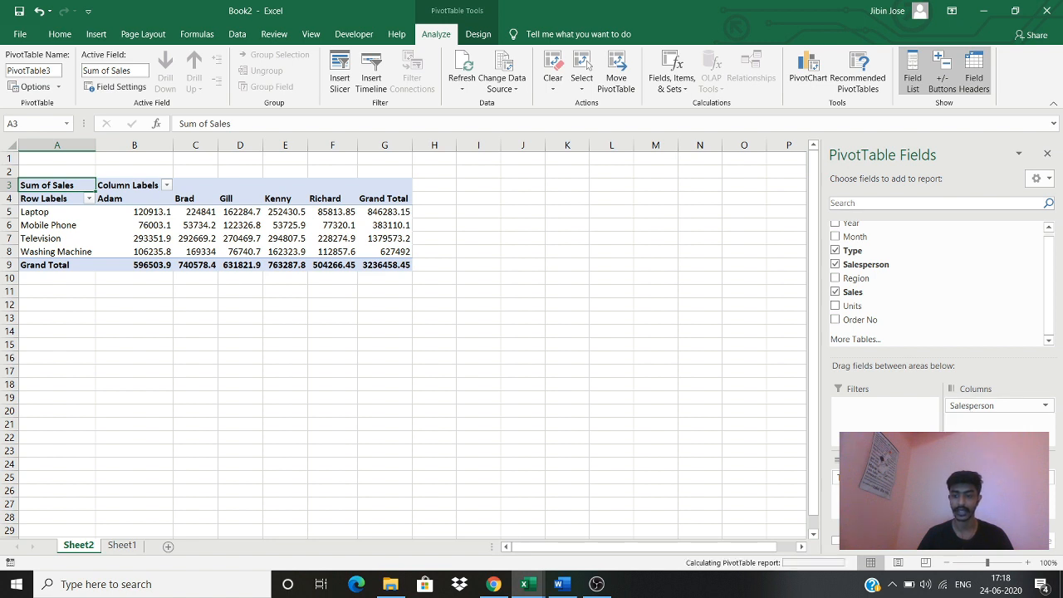
scroll(626, 446, "down", 1)
scroll(626, 447, "up", 1)
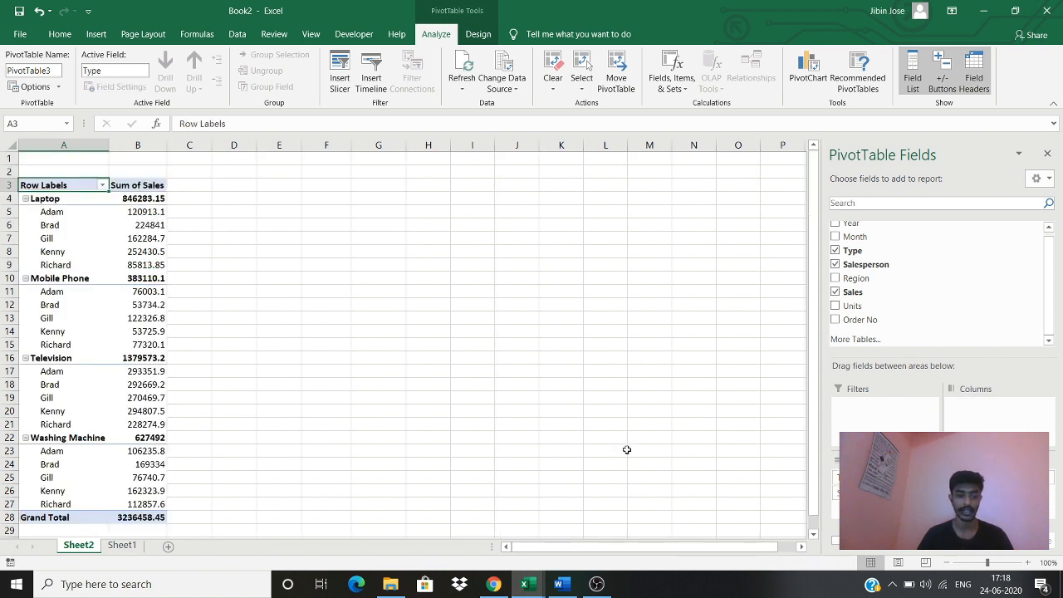
Compare the source sales data on Sheet1 with the PivotTable on Sheet2.
left_click(123, 546)
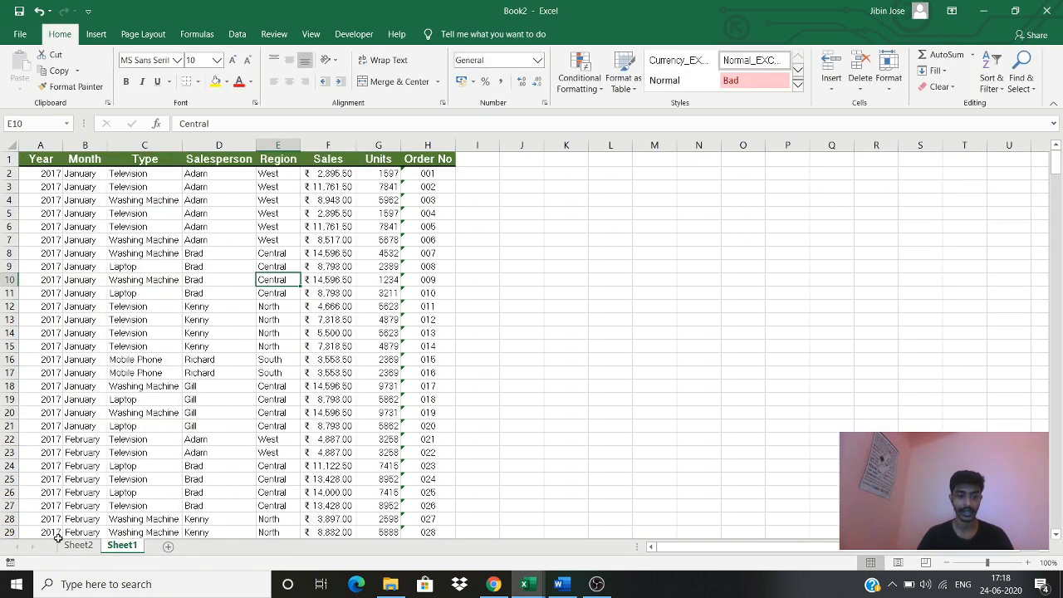
left_click(79, 545)
left_click_drag(79, 185, 123, 517)
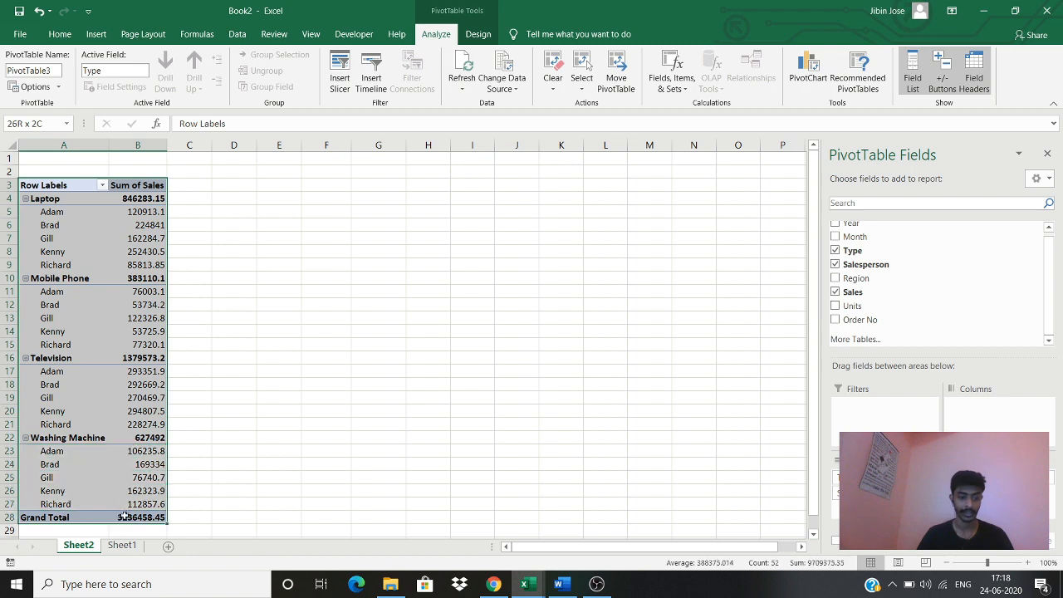
left_click(191, 357)
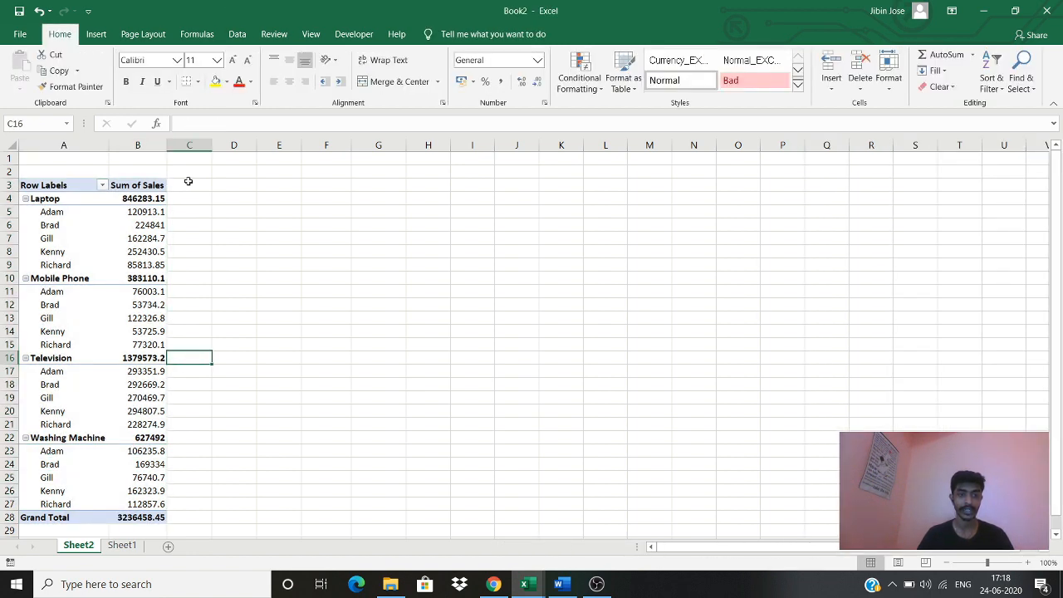
left_click(125, 225)
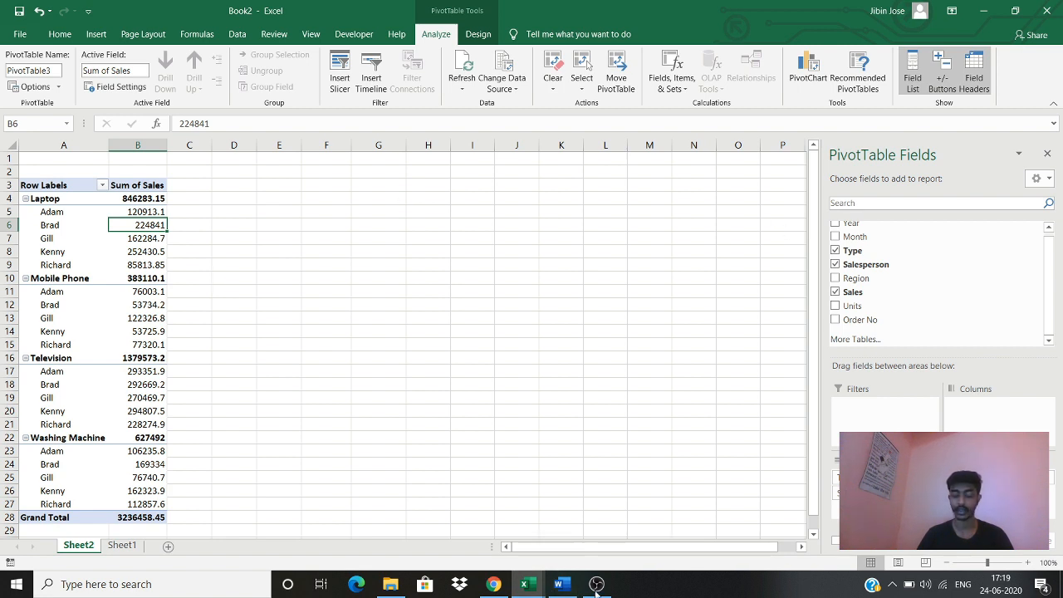
Reread the total sales requirement of task 1 in the Word document and return to the PivotTable in Book2.
left_click(562, 584)
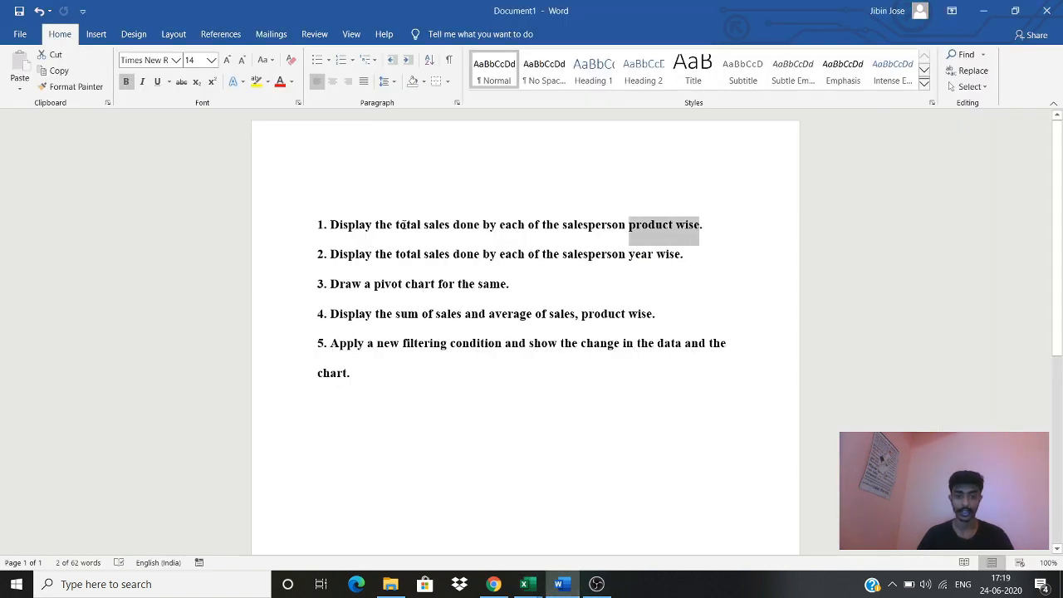
left_click_drag(397, 224, 450, 225)
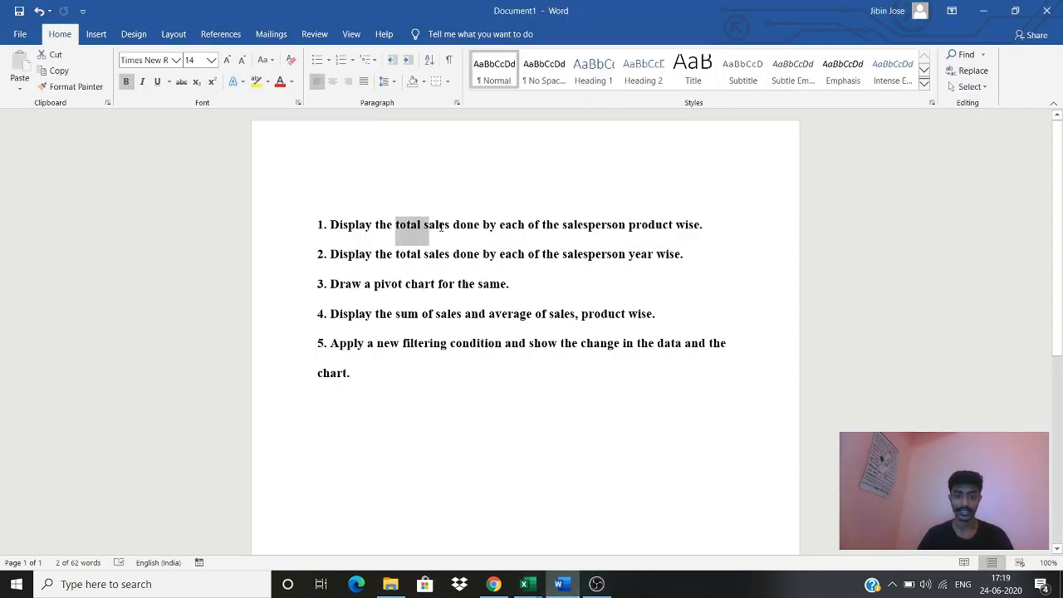
left_click(524, 584)
left_click(581, 530)
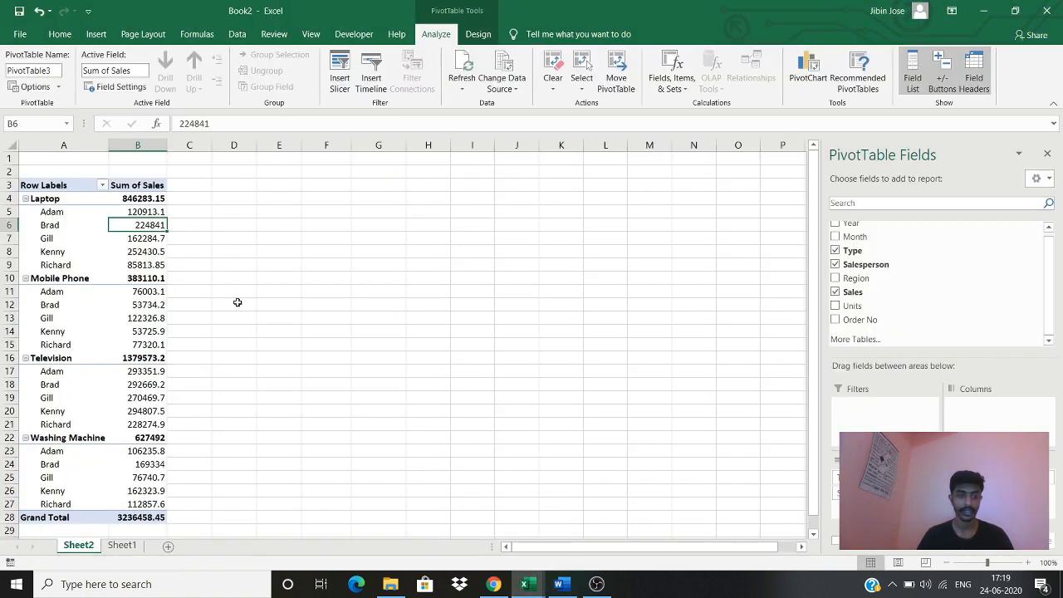
Examine the Sum of Sales values in the PivotTable for the salespeople, the product types and the grand total.
left_click(120, 517)
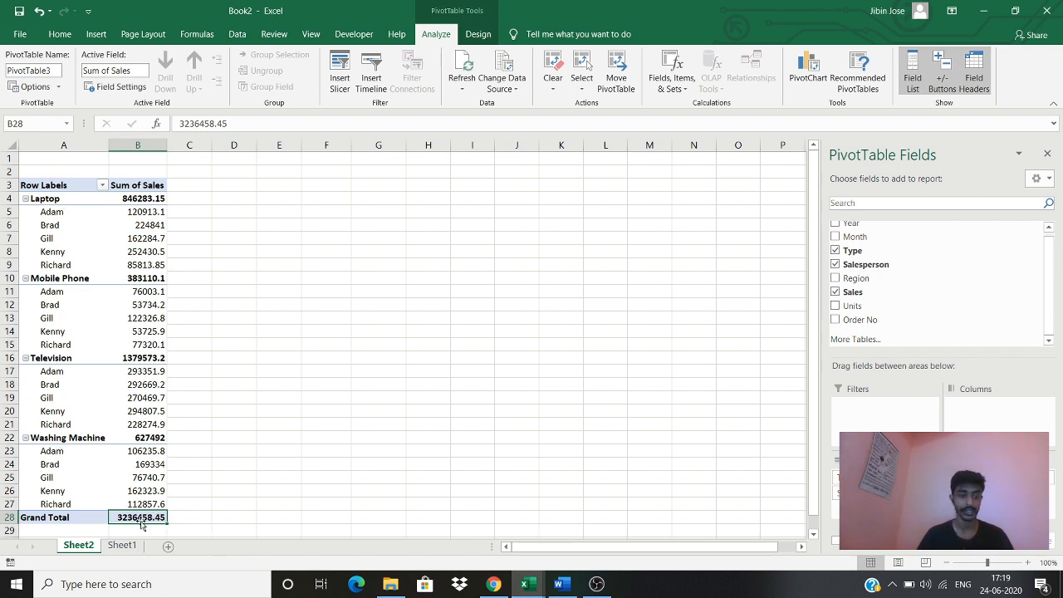
left_click(147, 454)
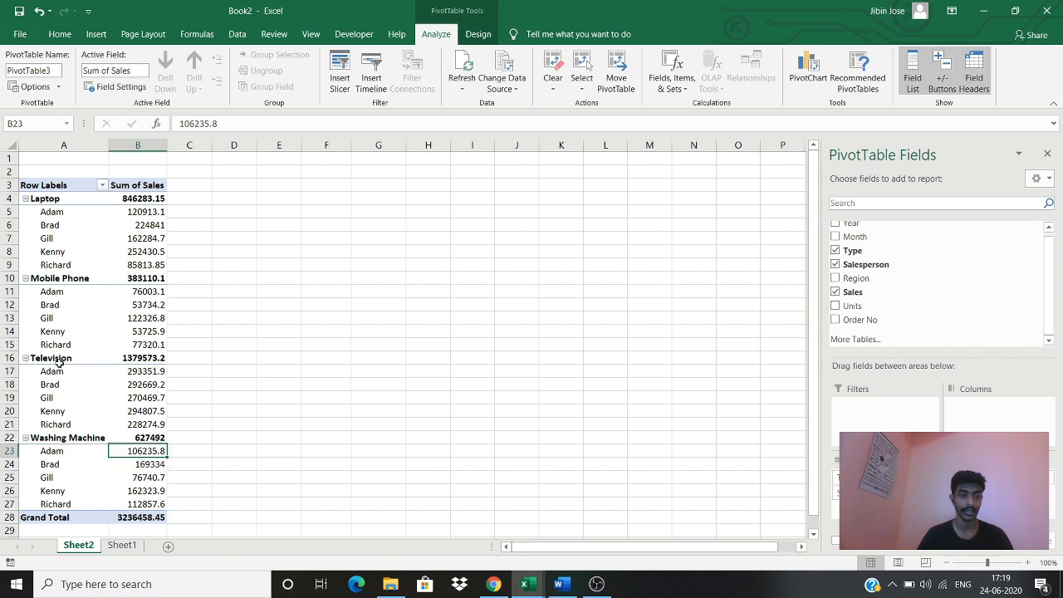
left_click(156, 348)
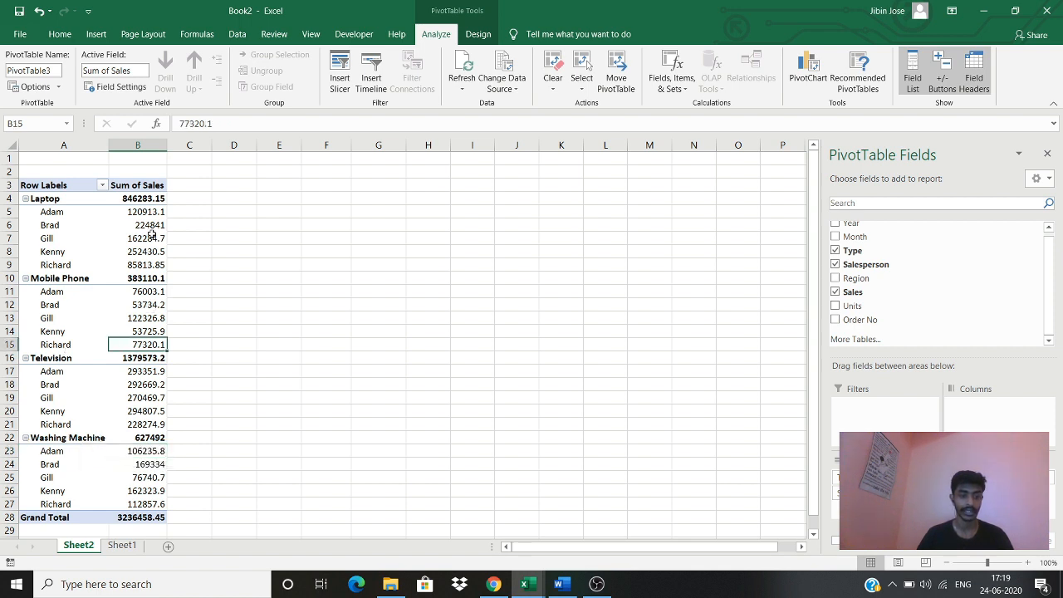
left_click_drag(154, 184, 156, 517)
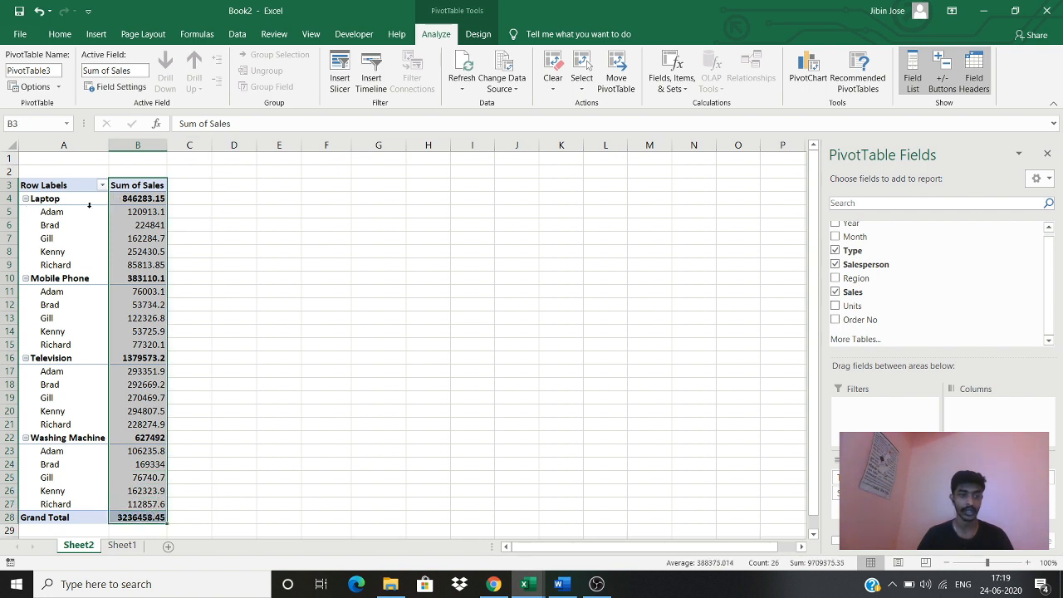
left_click(247, 220)
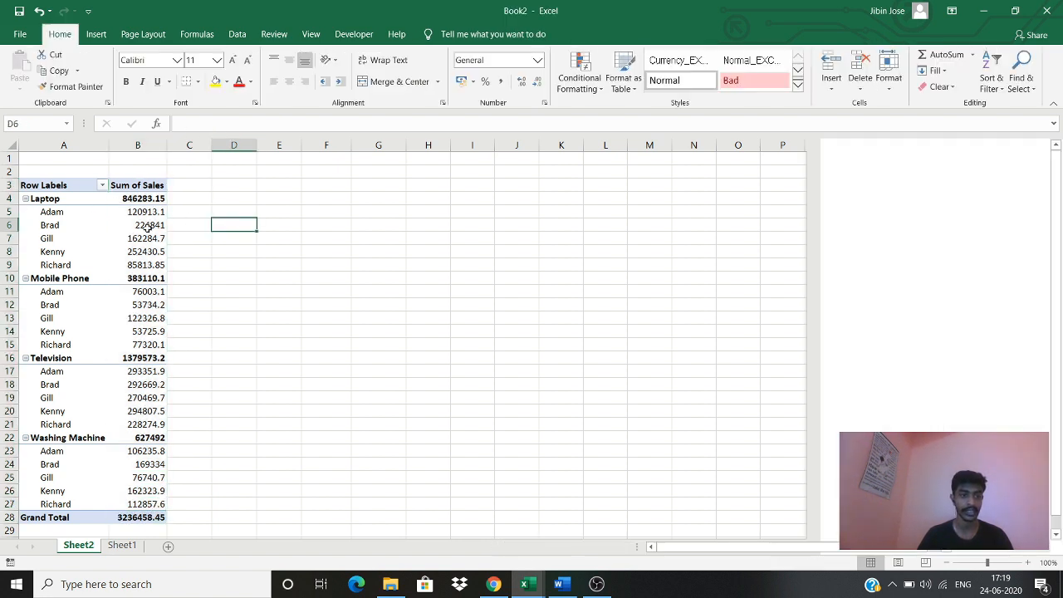
left_click_drag(65, 188, 141, 518)
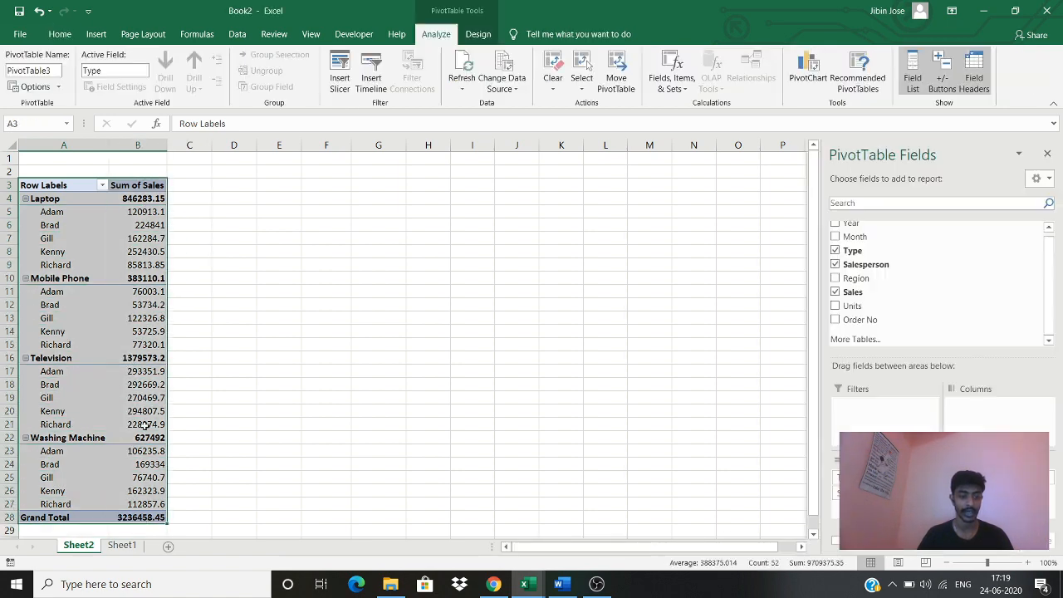
left_click(145, 424)
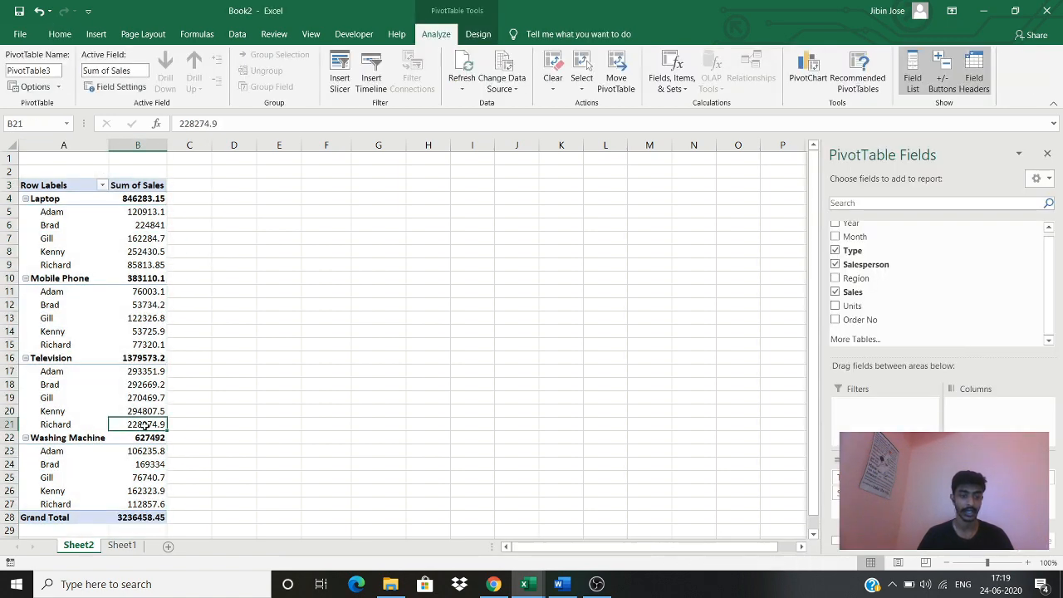
Read task 2 in the Word document on total sales by salesperson year wise, and return to the PivotTable in Book2.
left_click(560, 584)
left_click_drag(479, 225, 706, 226)
left_click(690, 290)
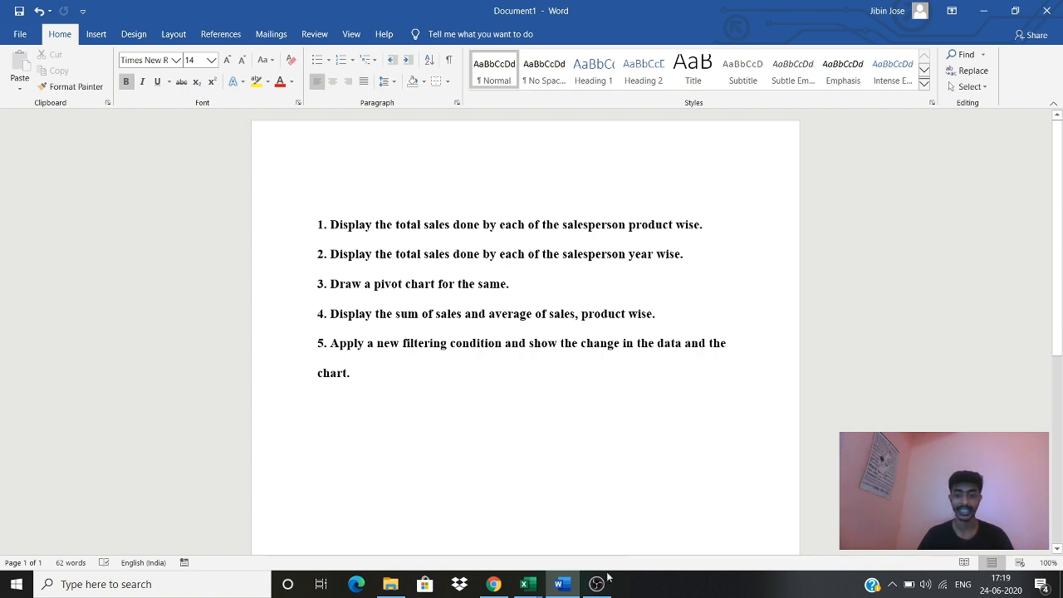
left_click_drag(396, 255, 451, 258)
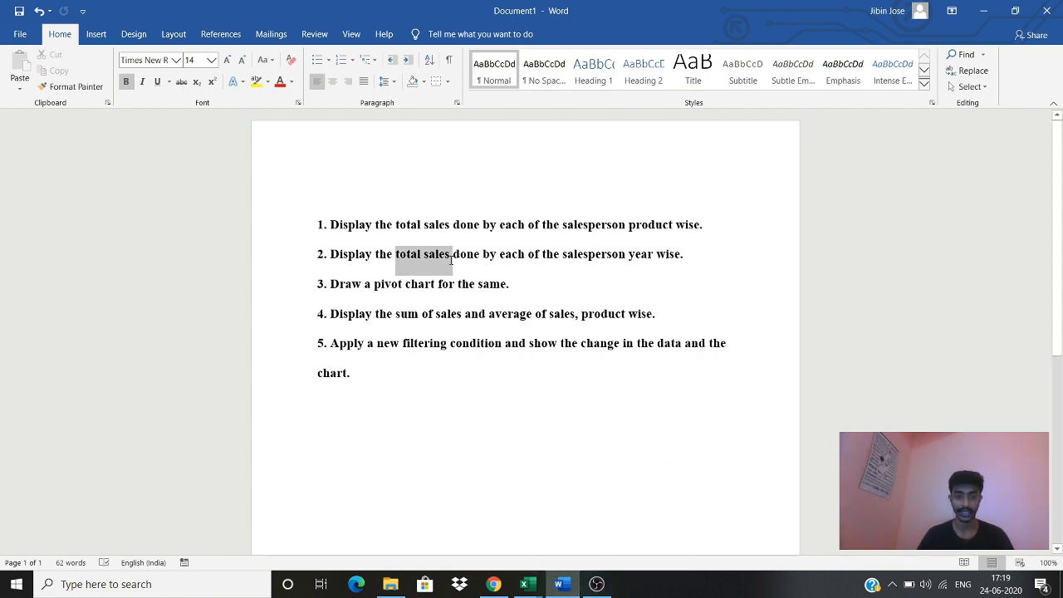
left_click(509, 284)
left_click_drag(563, 252, 653, 264)
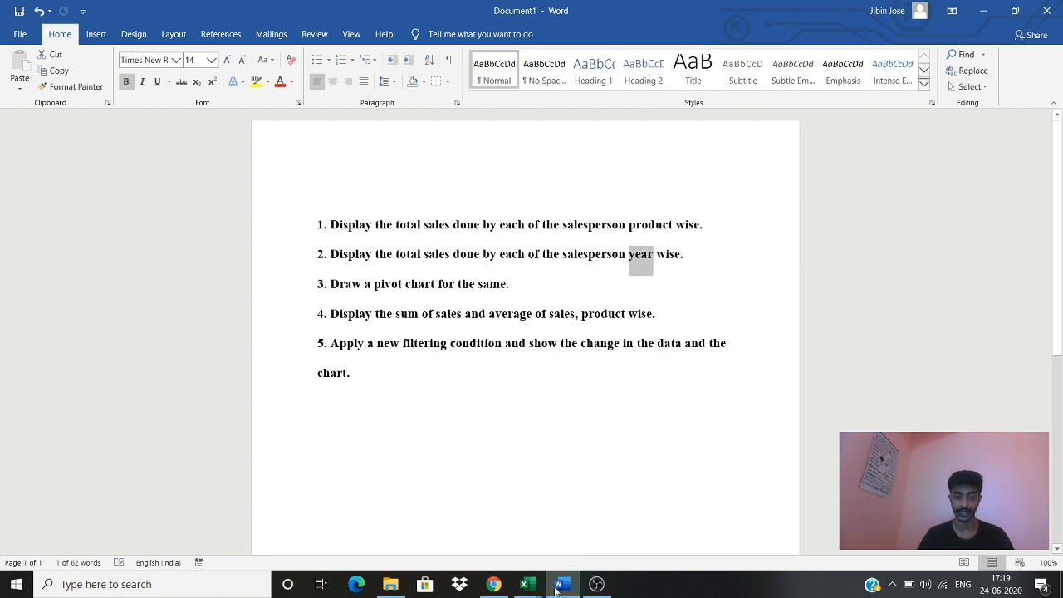
mouse_move(525, 584)
left_click(593, 465)
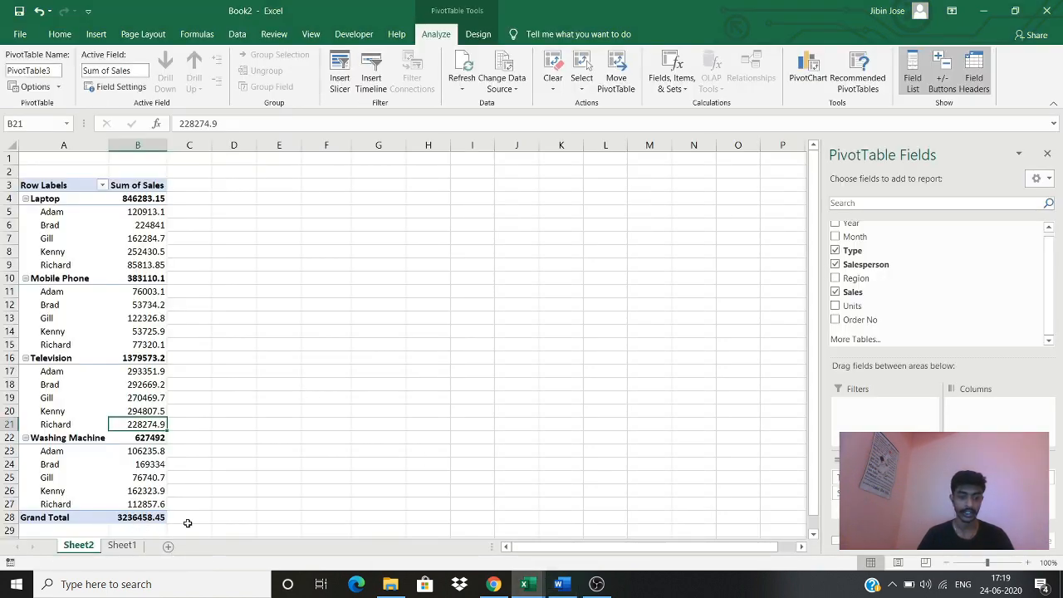
Add the Year field to the PivotTable as a summed value column beside Sum of Sales and check the column.
scroll(920, 292, "up", 1)
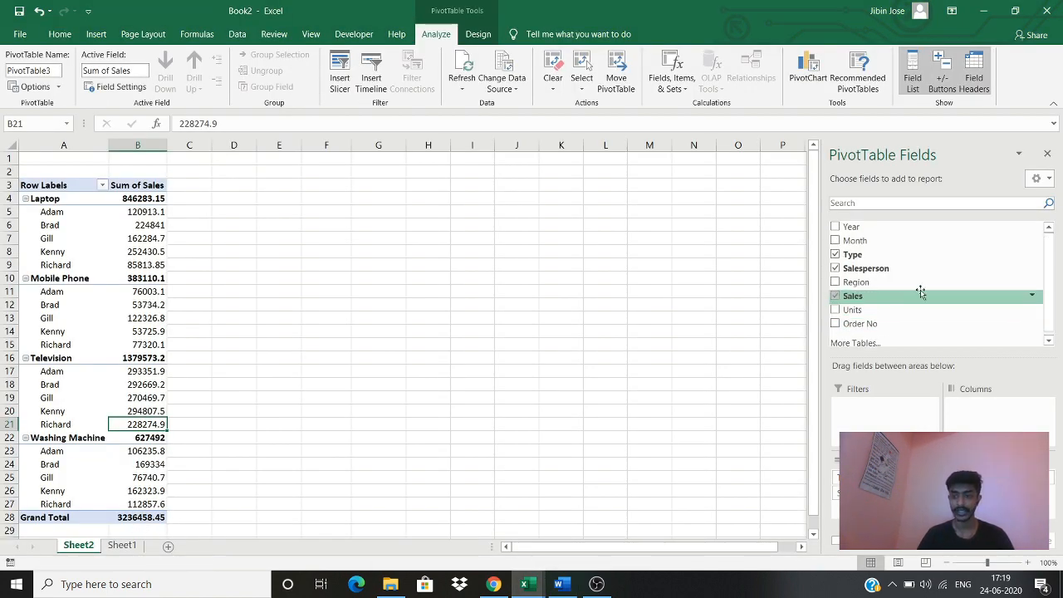
left_click(845, 230)
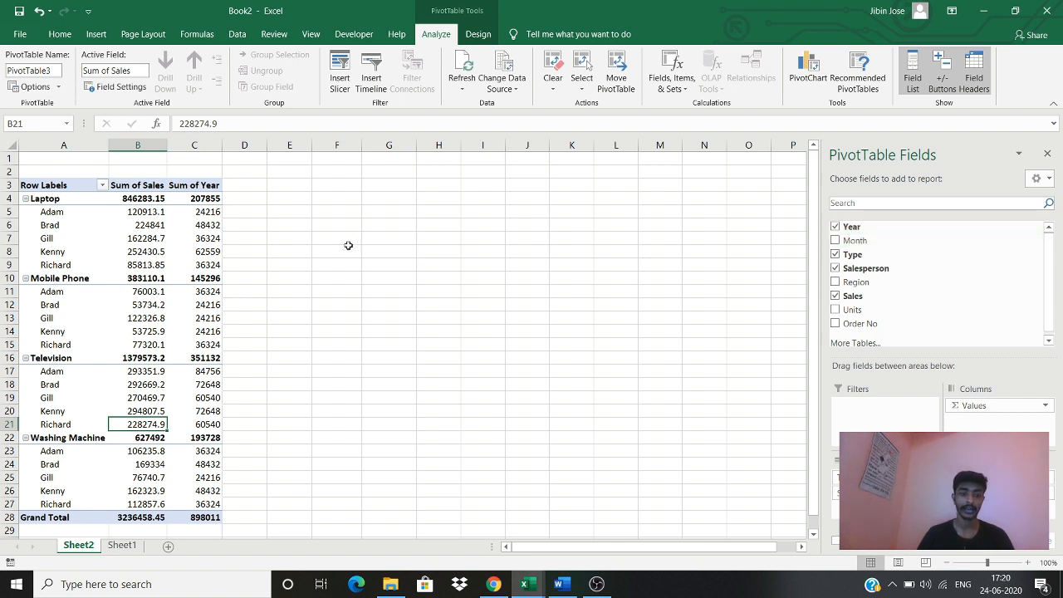
left_click_drag(203, 187, 201, 516)
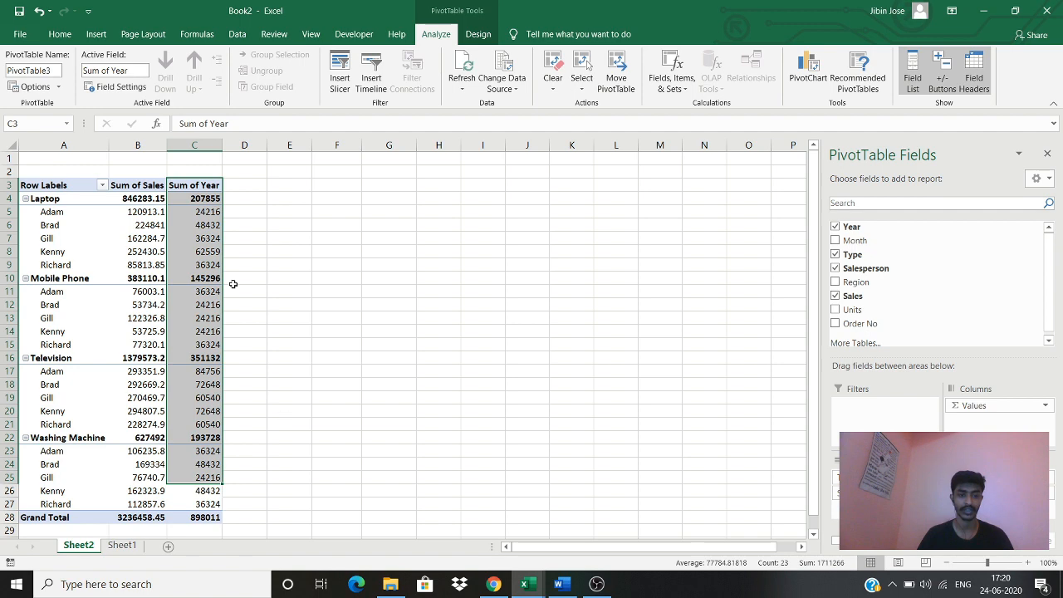
left_click(328, 210)
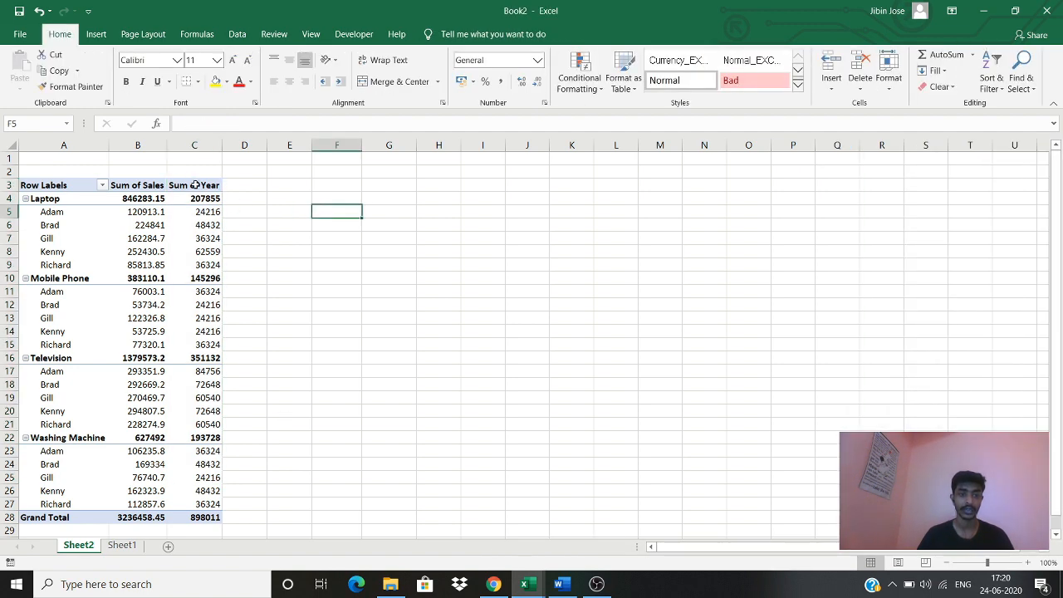
left_click(209, 278)
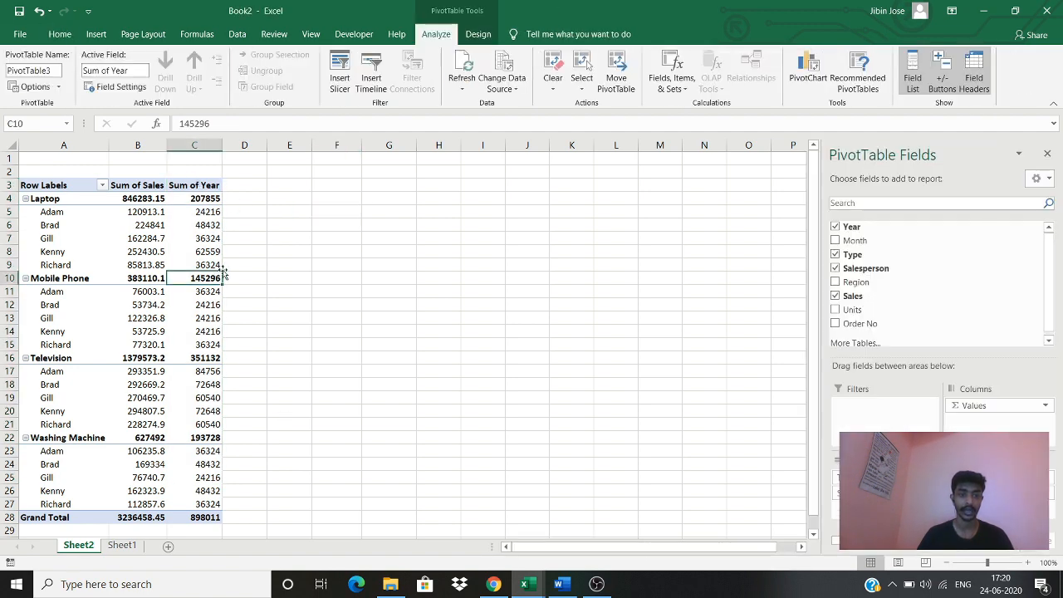
Change the Year value field in the PivotTable to be summarized by Count, and check its column.
double_click(194, 186)
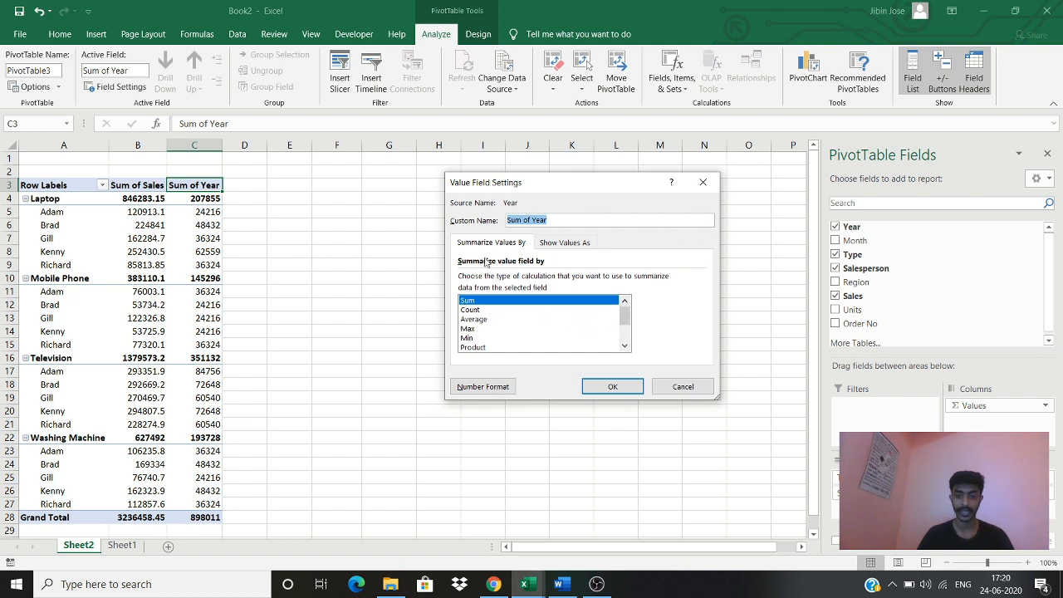
left_click(486, 311)
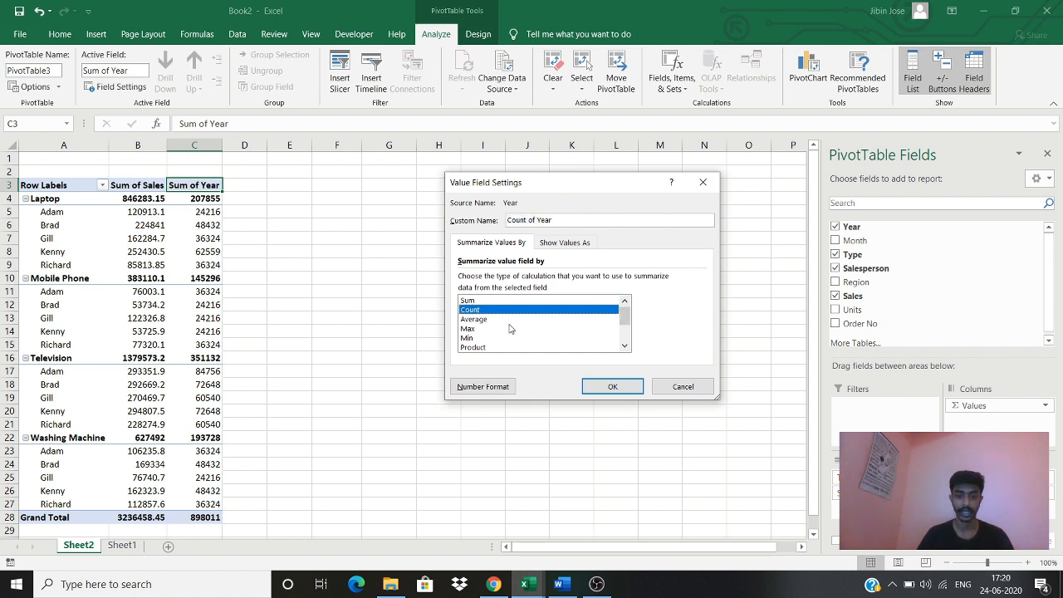
left_click(613, 387)
left_click_drag(192, 188, 199, 519)
left_click(342, 425)
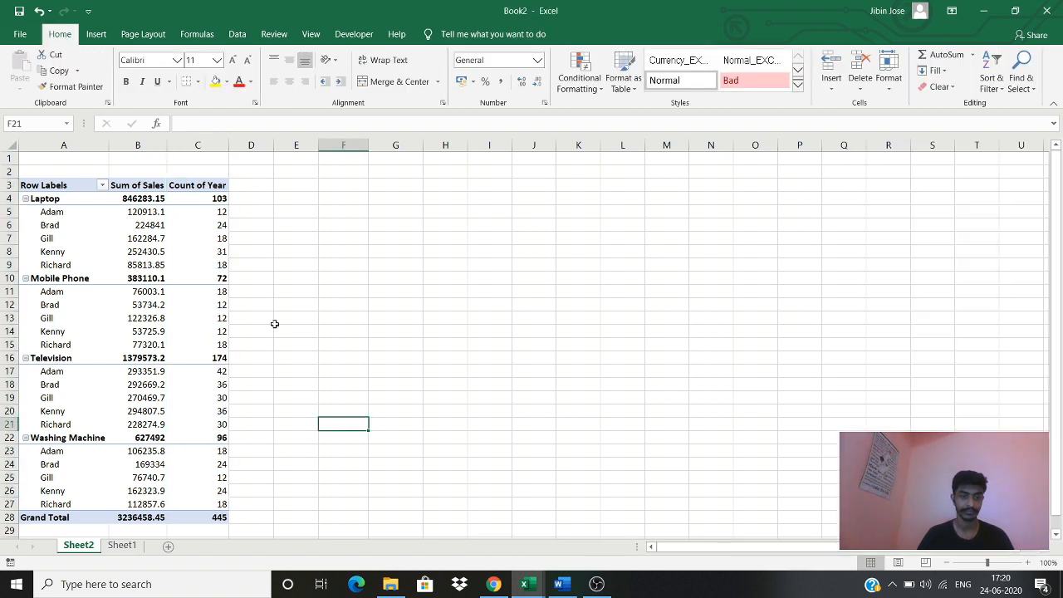
left_click(168, 253)
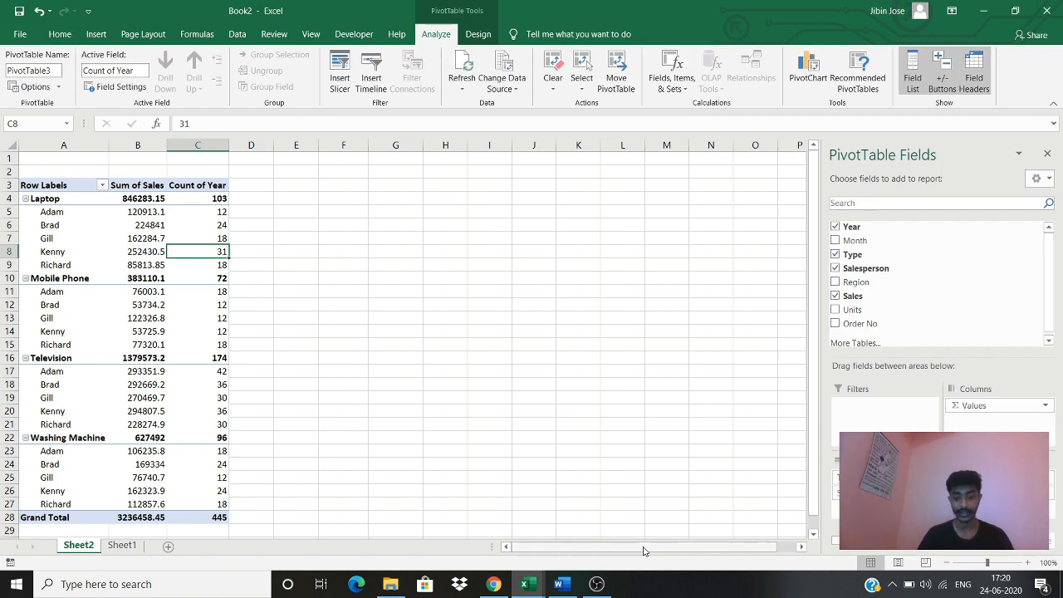
Read tasks 2 and 3 in the Word document on year-wise sales and a pivot chart, and return to Book2.
left_click(563, 584)
left_click_drag(325, 257, 690, 258)
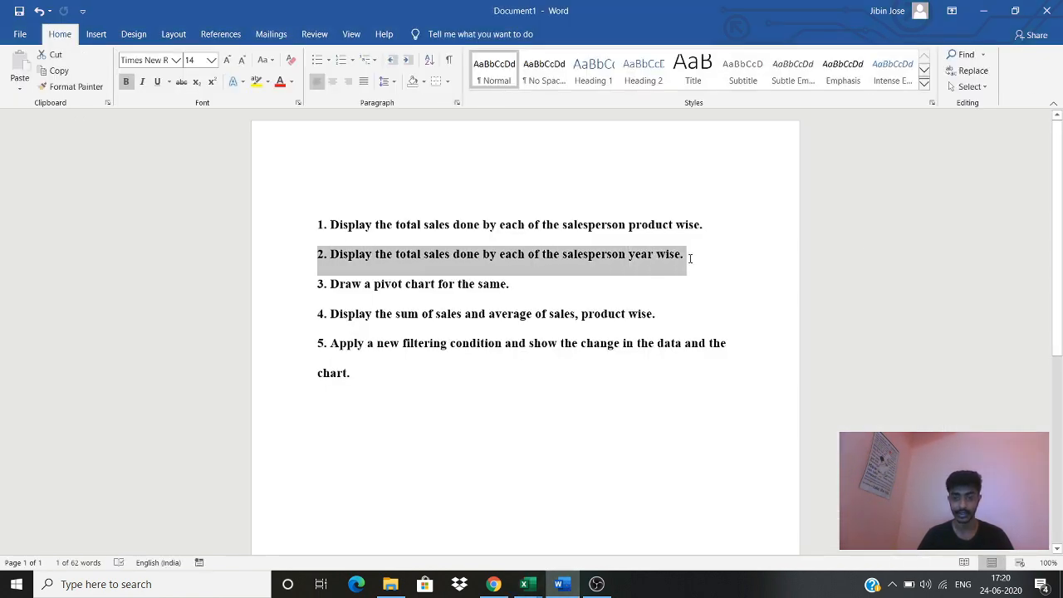
left_click(678, 322)
left_click_drag(394, 291, 509, 287)
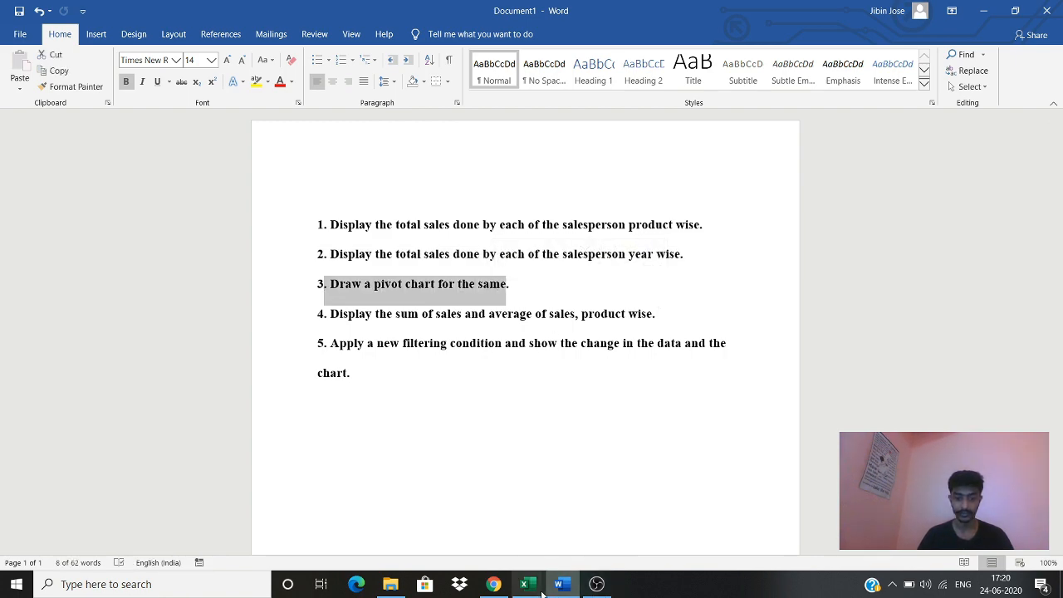
mouse_move(536, 588)
left_click(561, 539)
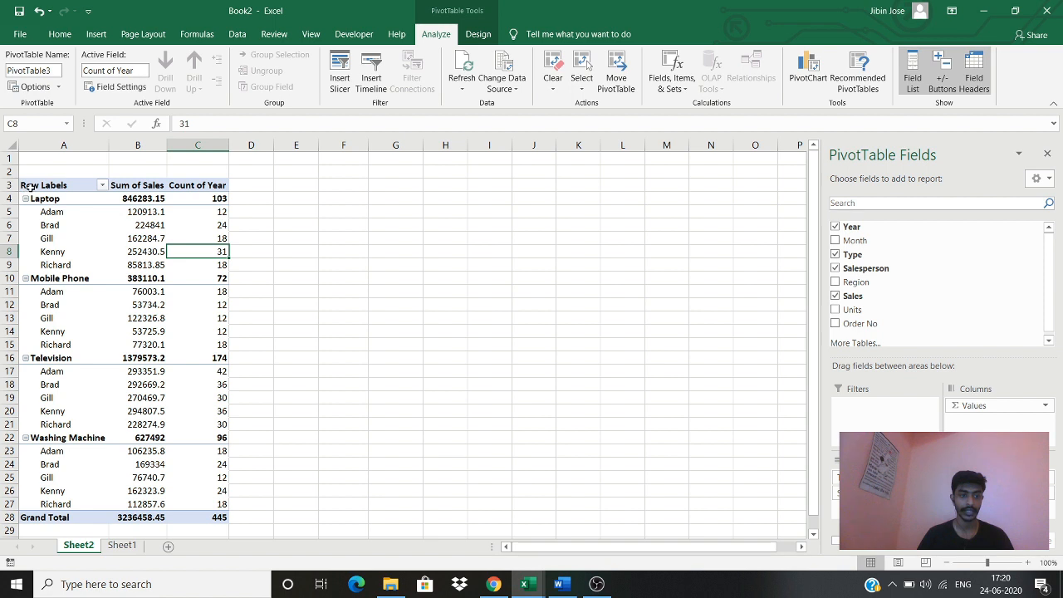
Highlight the PivotTable from the row labels to the grand total to review the data behind the chart.
left_click_drag(57, 184, 167, 517)
left_click(344, 448)
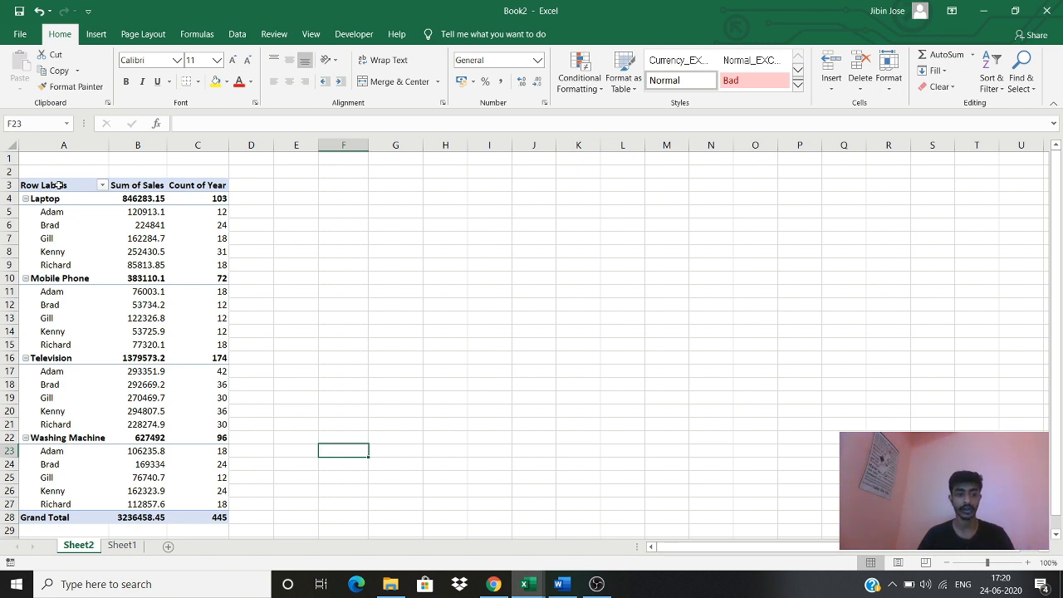
left_click_drag(58, 184, 171, 517)
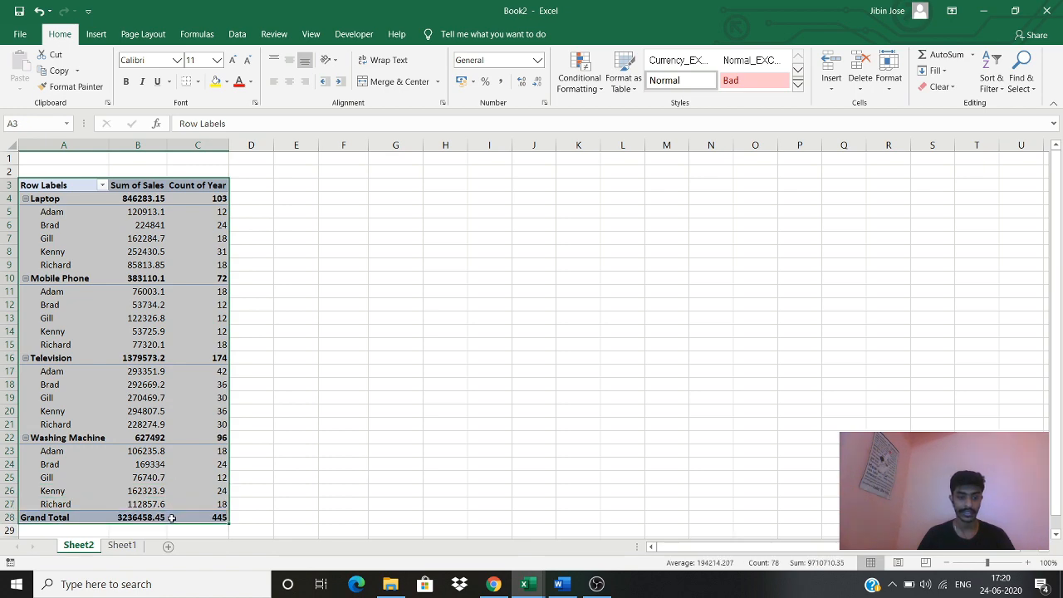
left_click(269, 386)
Insert a 3-D Clustered Column PivotChart from the PivotTable, after comparing the line, pie and stacked column chart types.
left_click(141, 318)
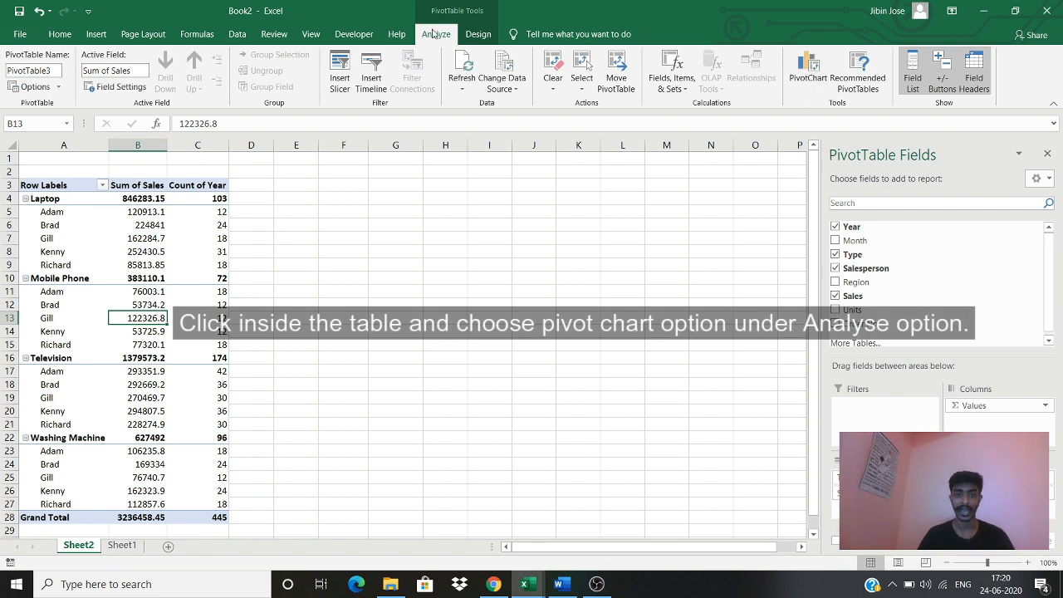
left_click(805, 73)
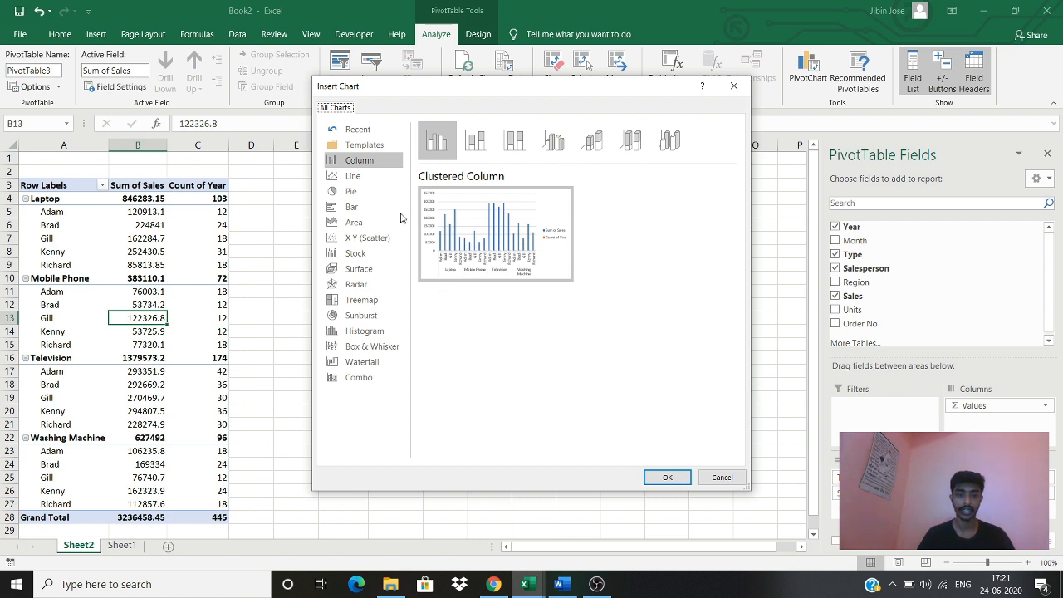
left_click(370, 176)
left_click(373, 191)
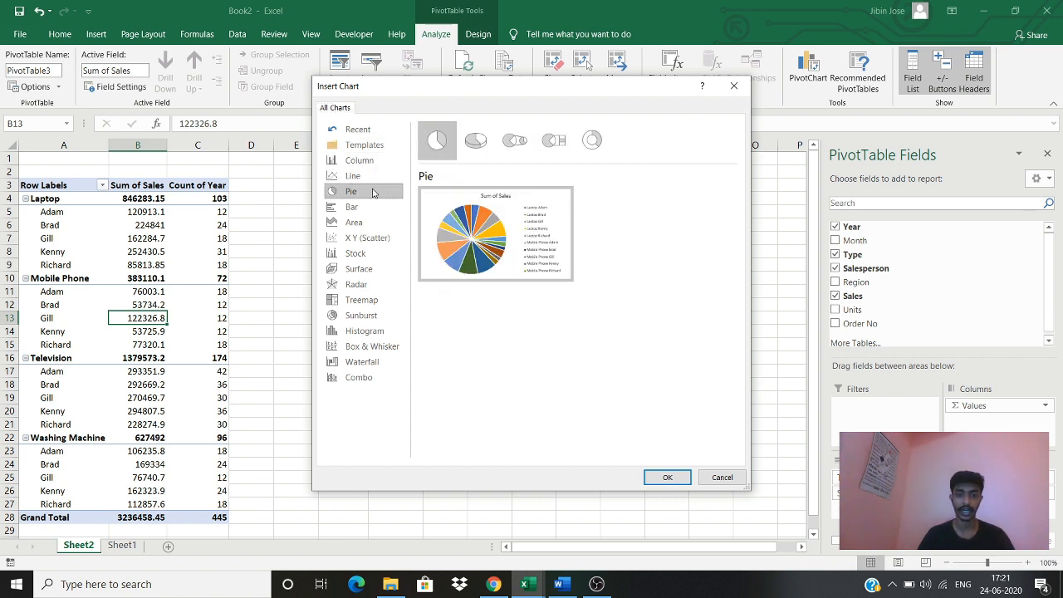
left_click(375, 166)
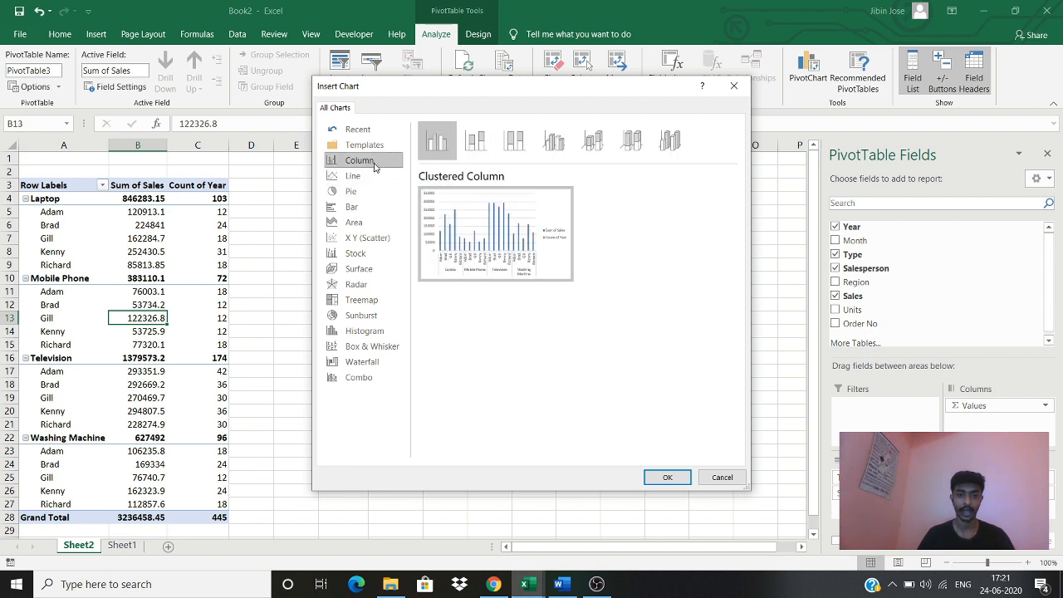
left_click(475, 142)
left_click(514, 141)
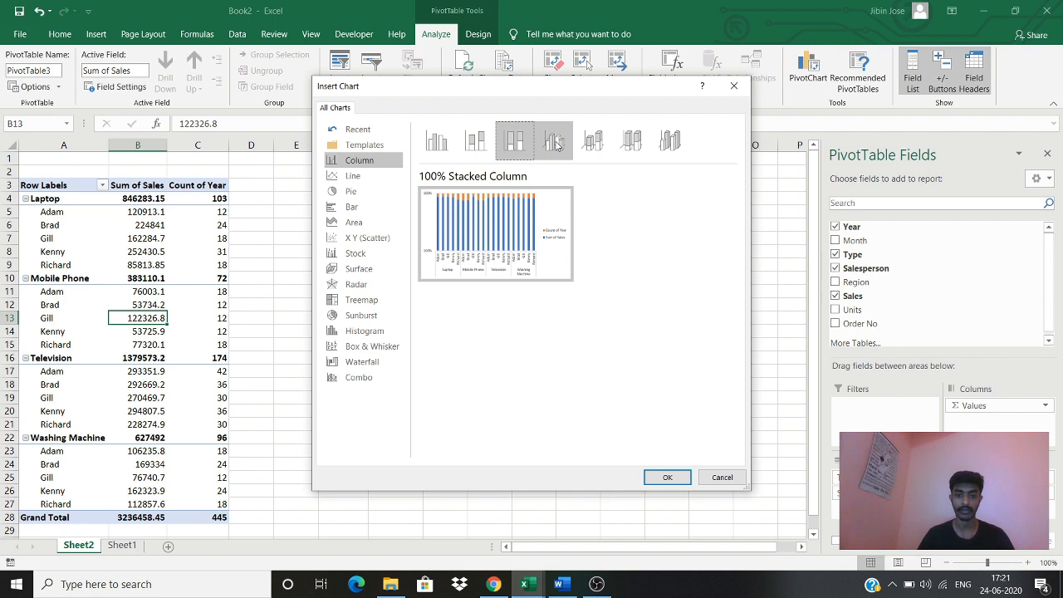
left_click(554, 142)
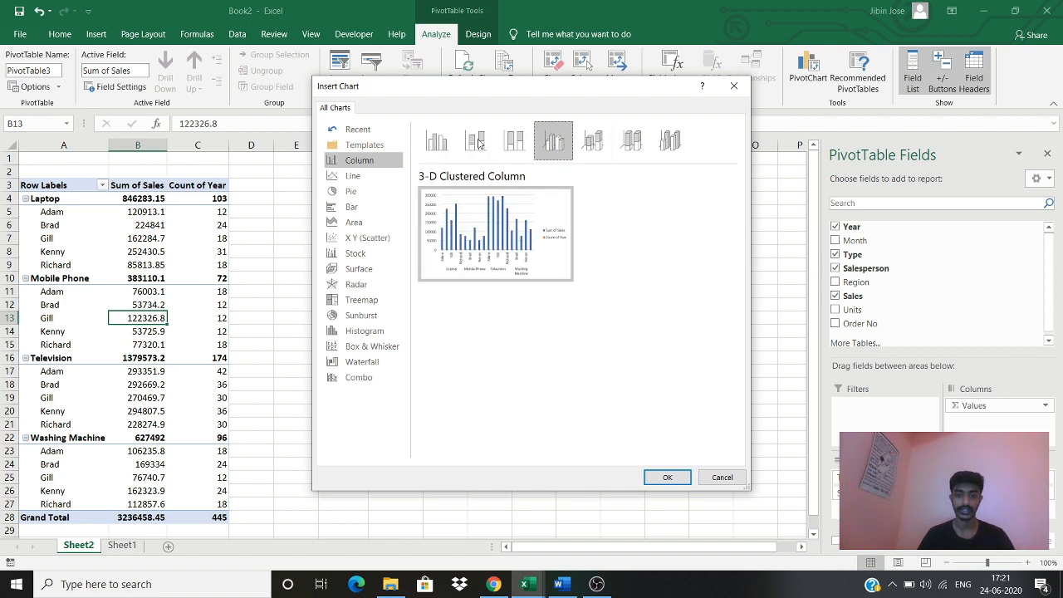
left_click(632, 146)
left_click(595, 147)
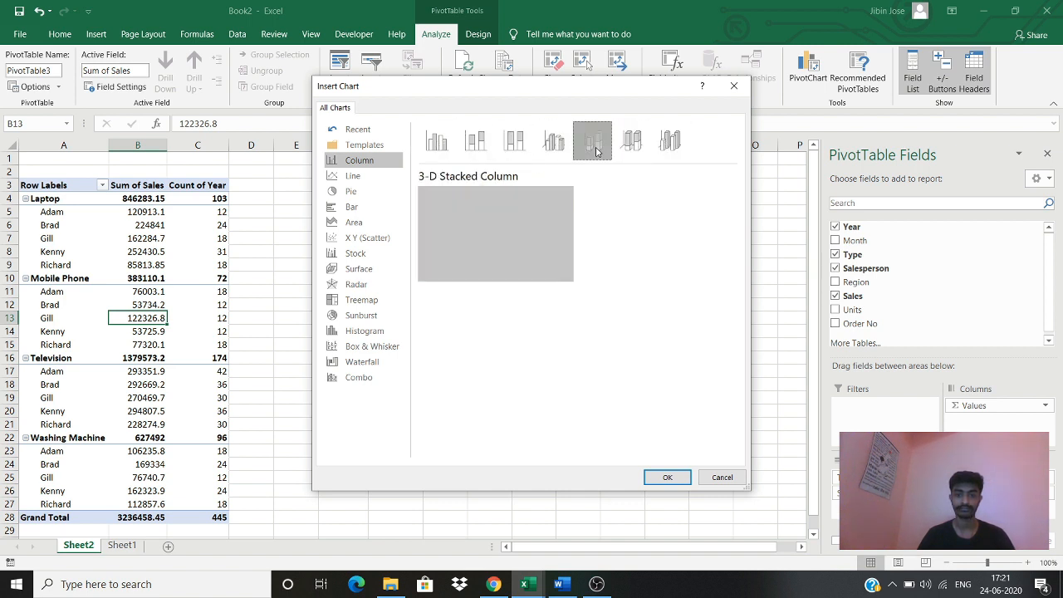
left_click(552, 146)
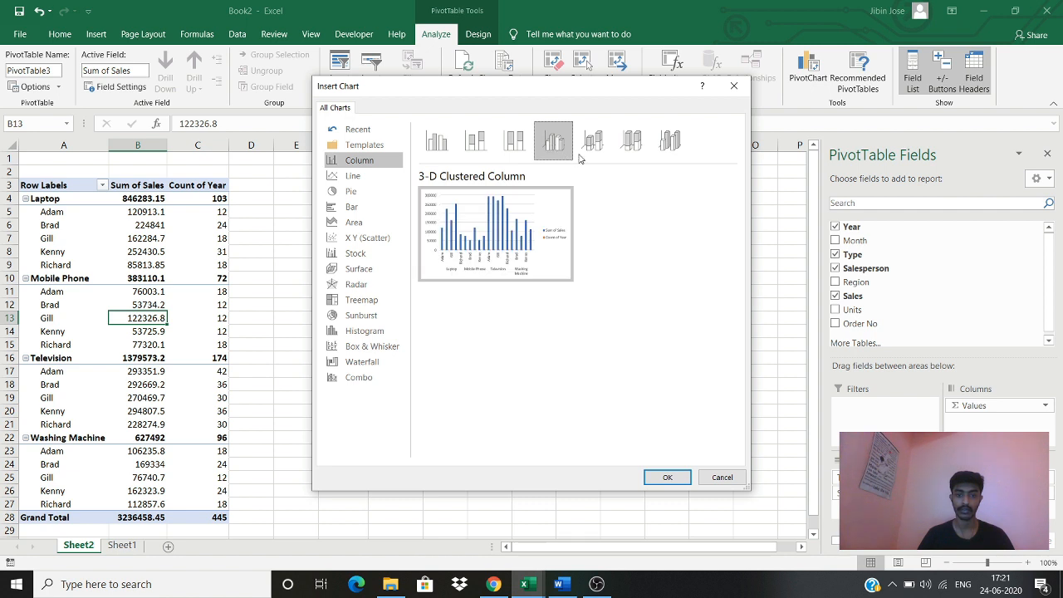
left_click(667, 475)
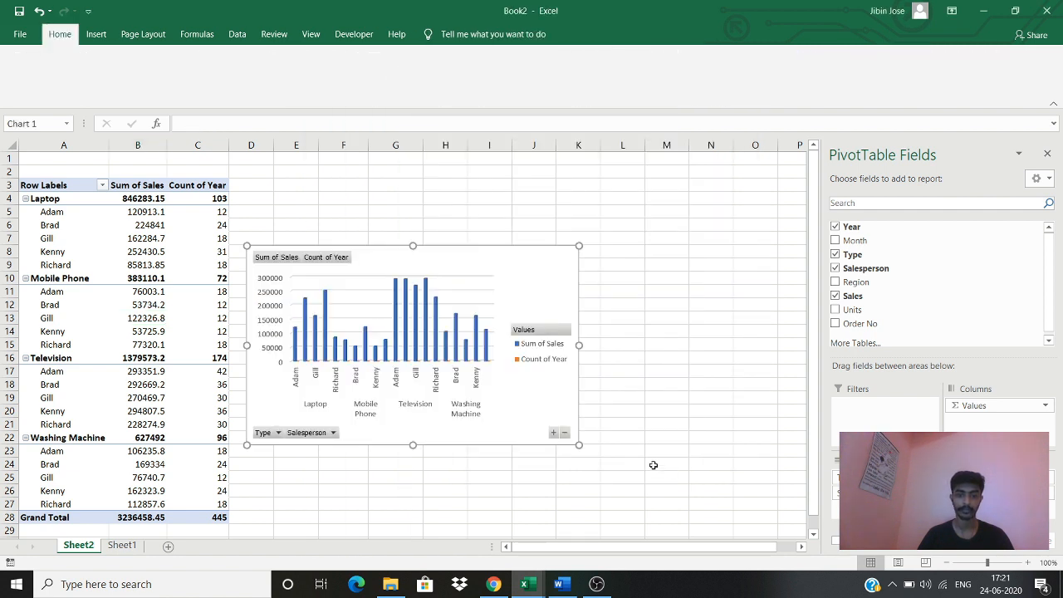
Enlarge the PivotChart to about 17.04 cm wide by 9.62 cm high, place it beside the PivotTable and compare it with the table's values.
left_click_drag(579, 445, 692, 496)
left_click_drag(515, 249, 519, 193)
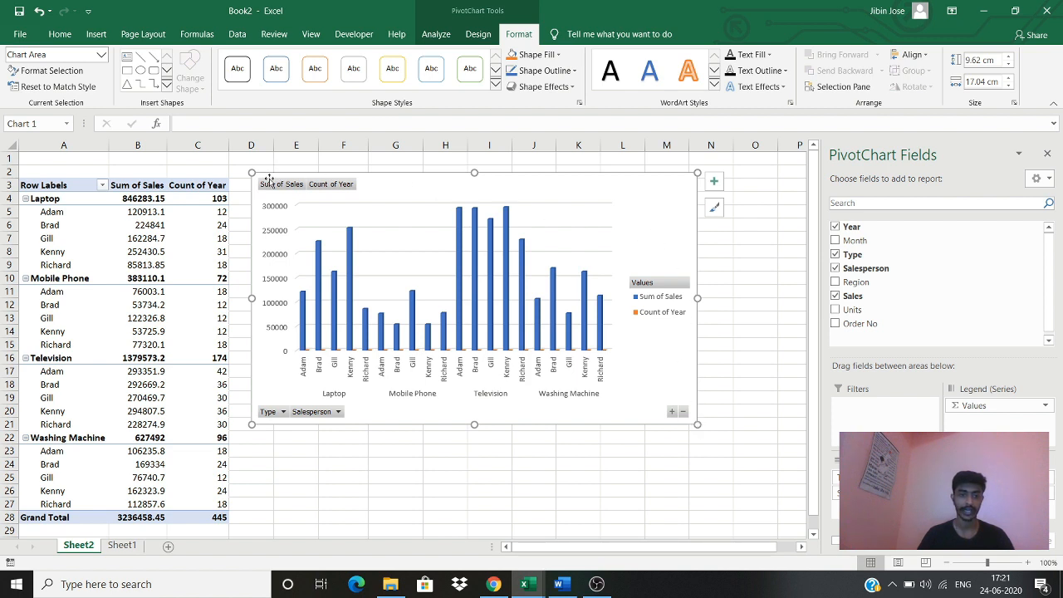
left_click(144, 279)
left_click(199, 254)
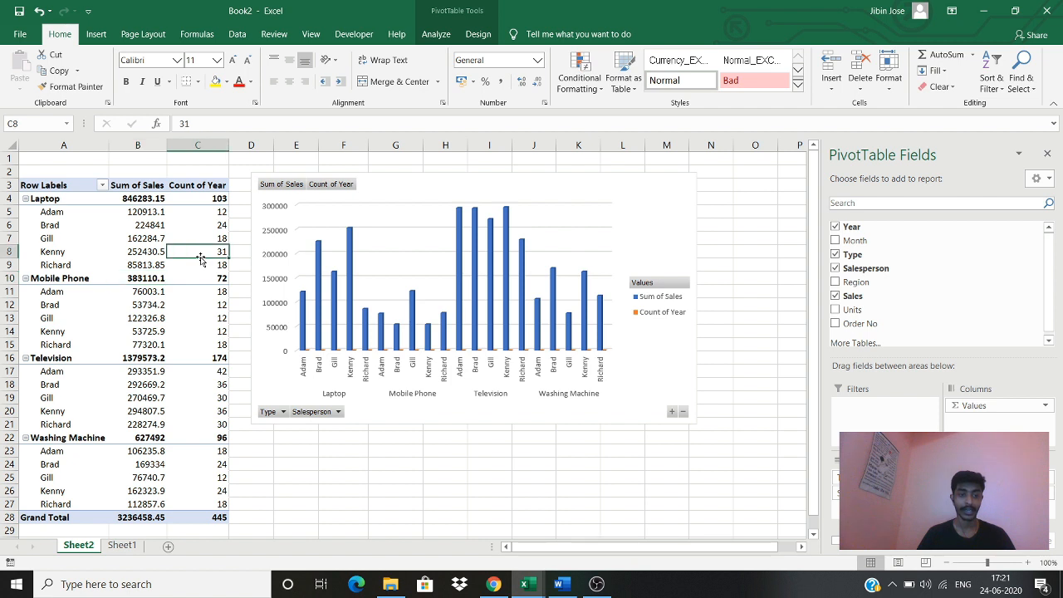
left_click(146, 253)
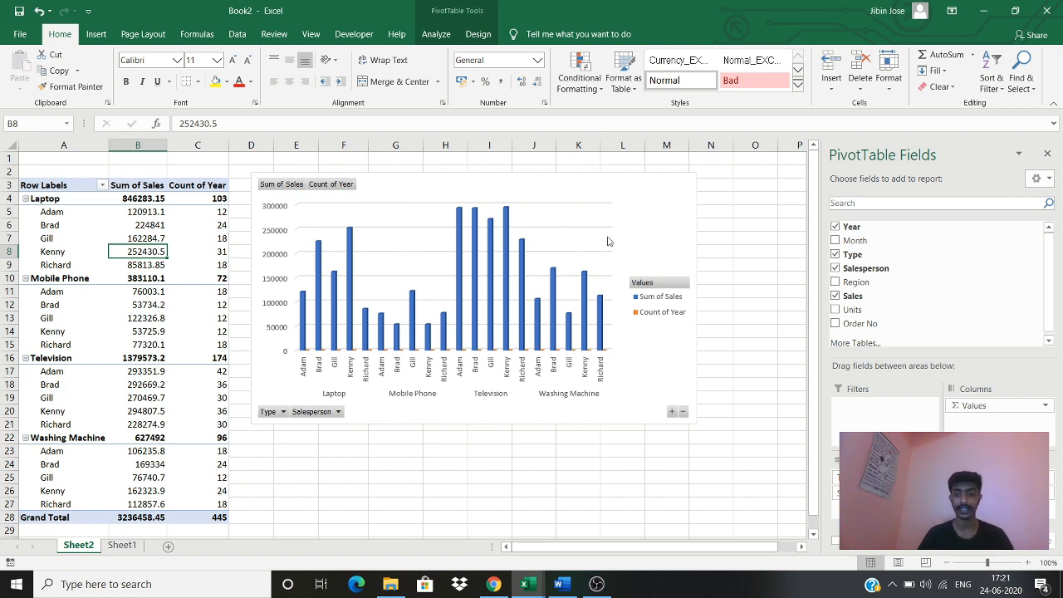
Remove the Year field from the PivotTable, add it back as a summed value, and compare the table with the chart.
left_click(836, 229)
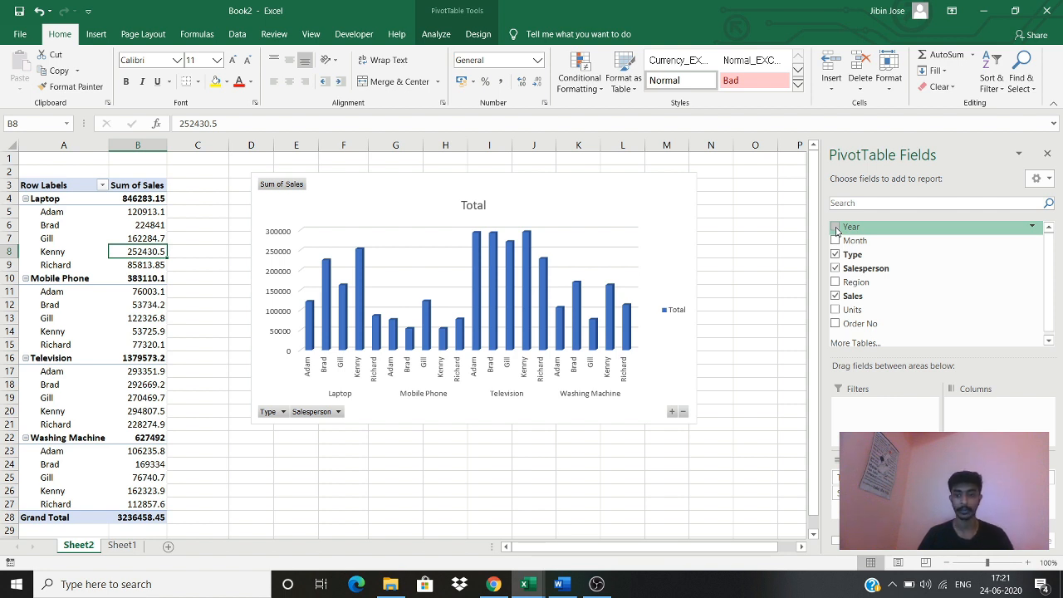
left_click(836, 229)
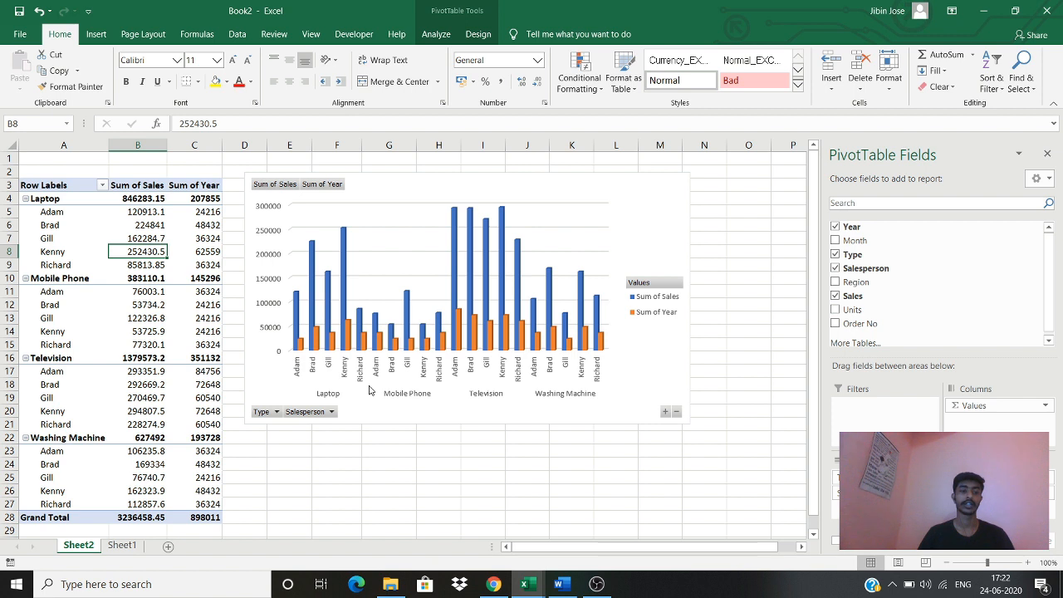
left_click_drag(55, 186, 124, 517)
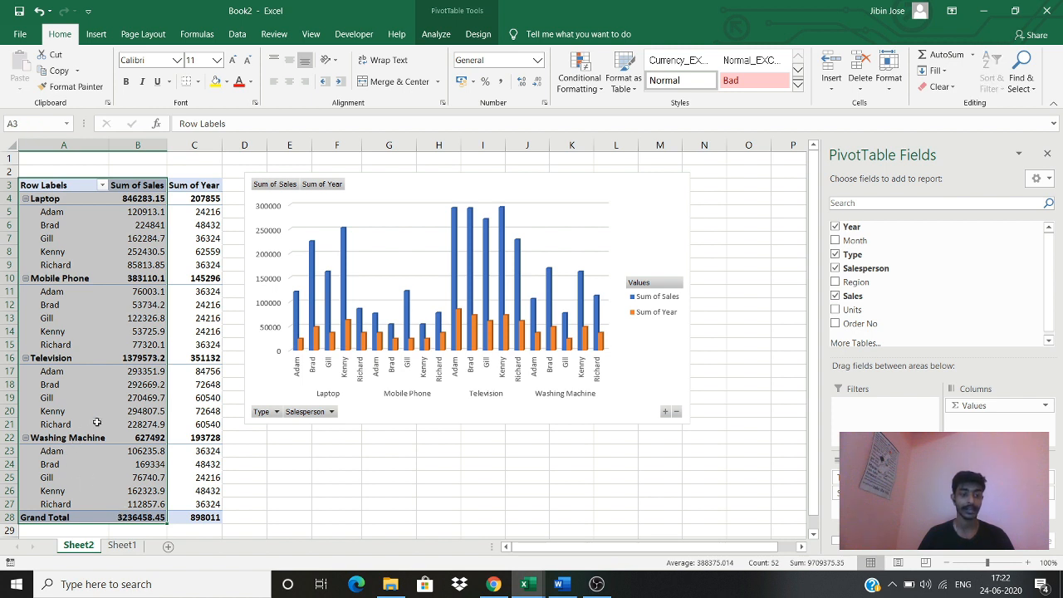
left_click(252, 477)
Set the Year value field to be summarized by Count, and check the table beside the chart.
double_click(193, 185)
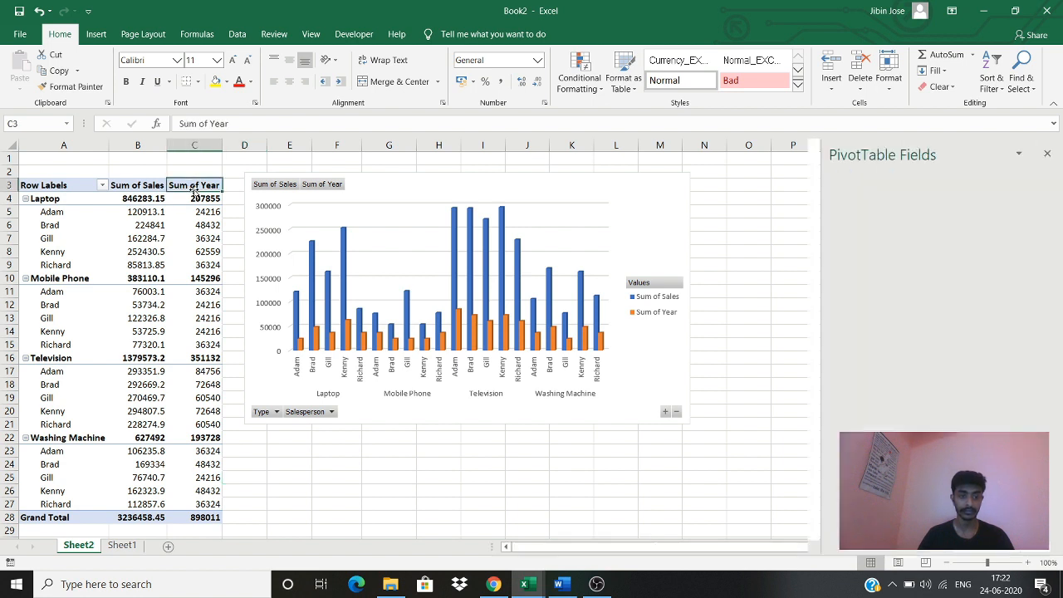
left_click(506, 308)
left_click(612, 386)
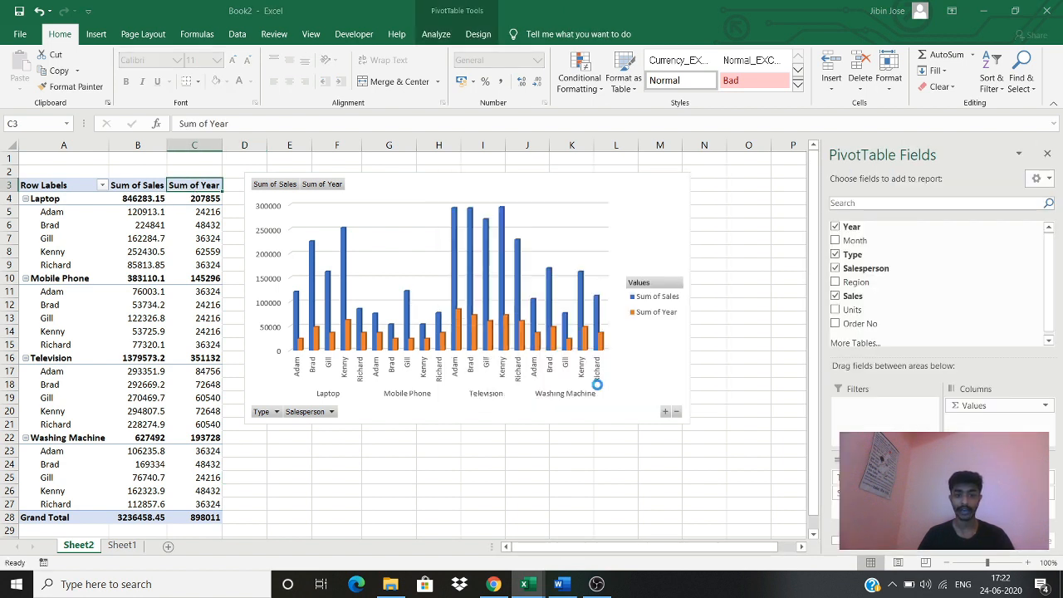
left_click_drag(85, 188, 179, 516)
left_click(276, 480)
left_click(221, 333)
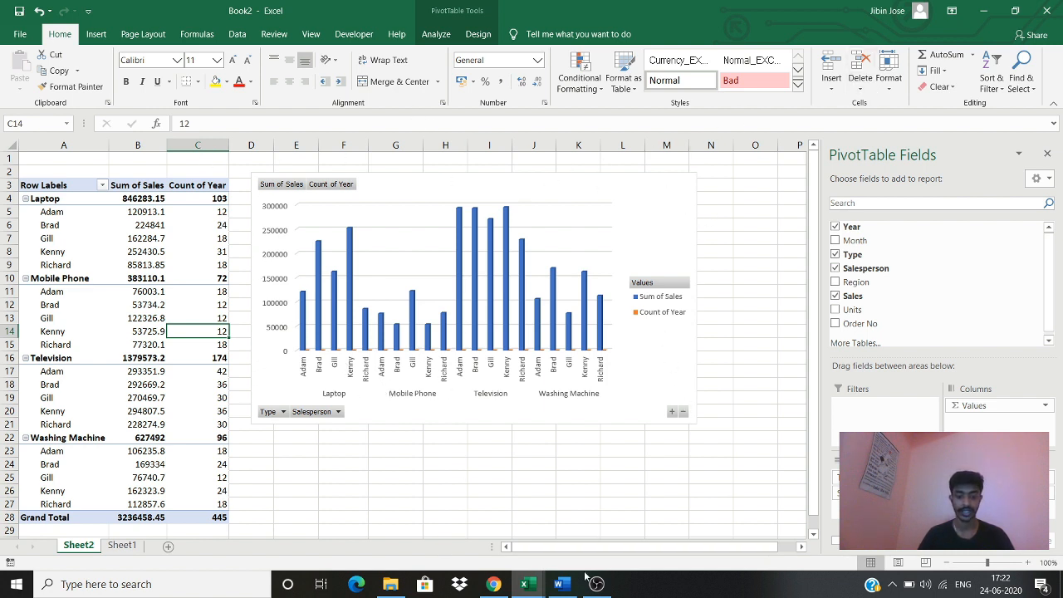
Read task 4 in the Word document on the product-wise sum and average of sales, and return to Book2.
left_click(562, 583)
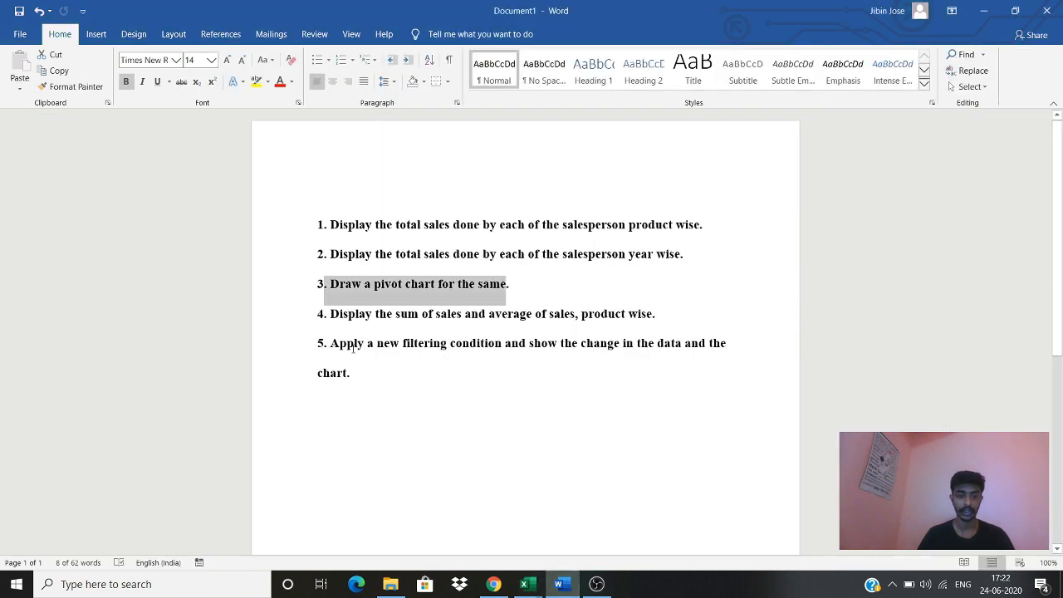
left_click(341, 325)
left_click_drag(318, 314, 657, 316)
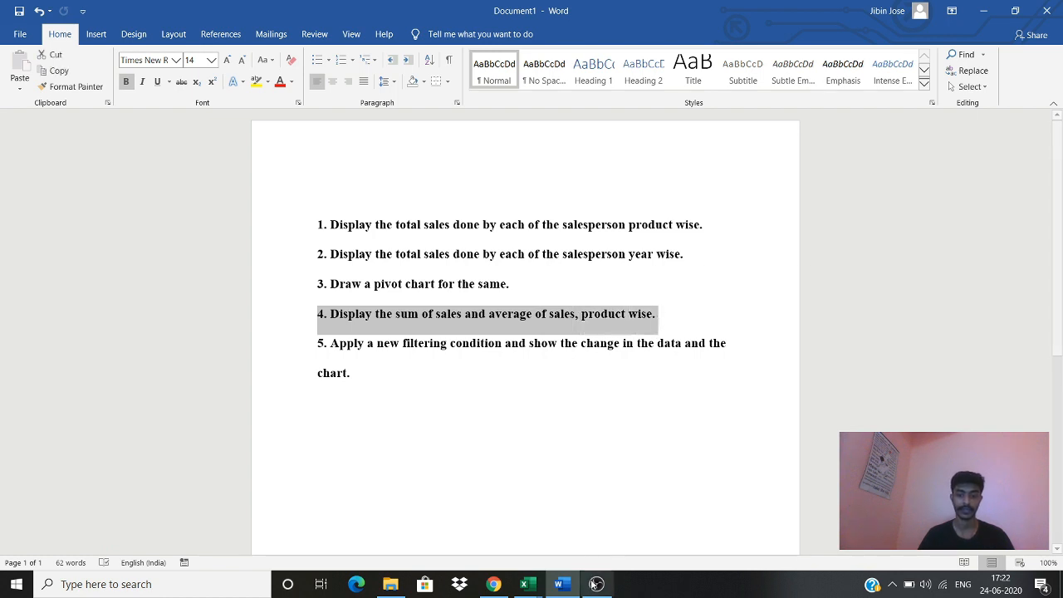
left_click_drag(318, 314, 671, 325)
mouse_move(524, 585)
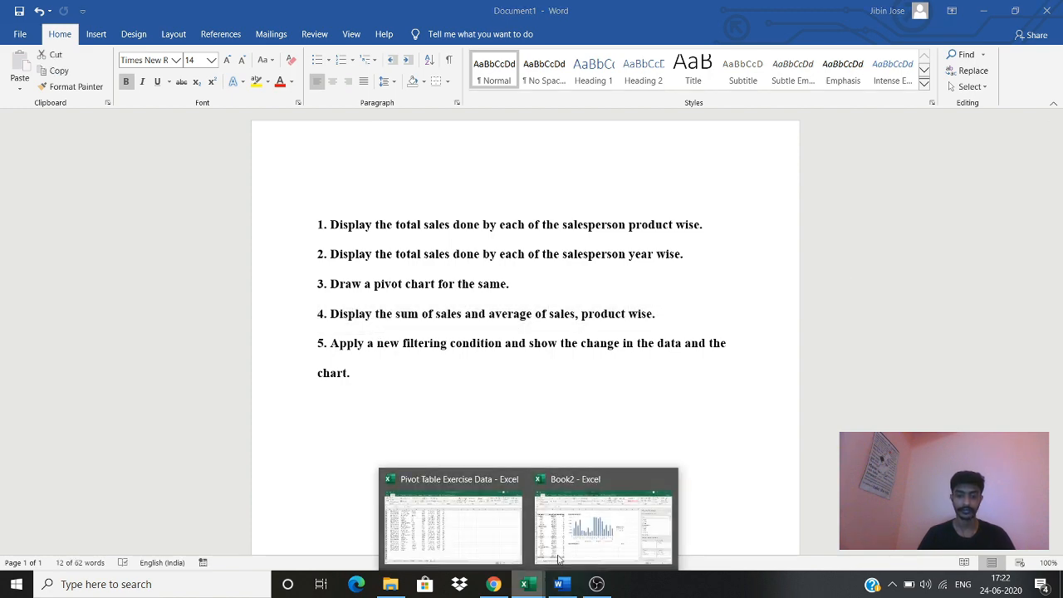
left_click(611, 515)
Review the Sum of Sales column in the PivotTable for each product and salesperson.
left_click_drag(58, 186, 118, 515)
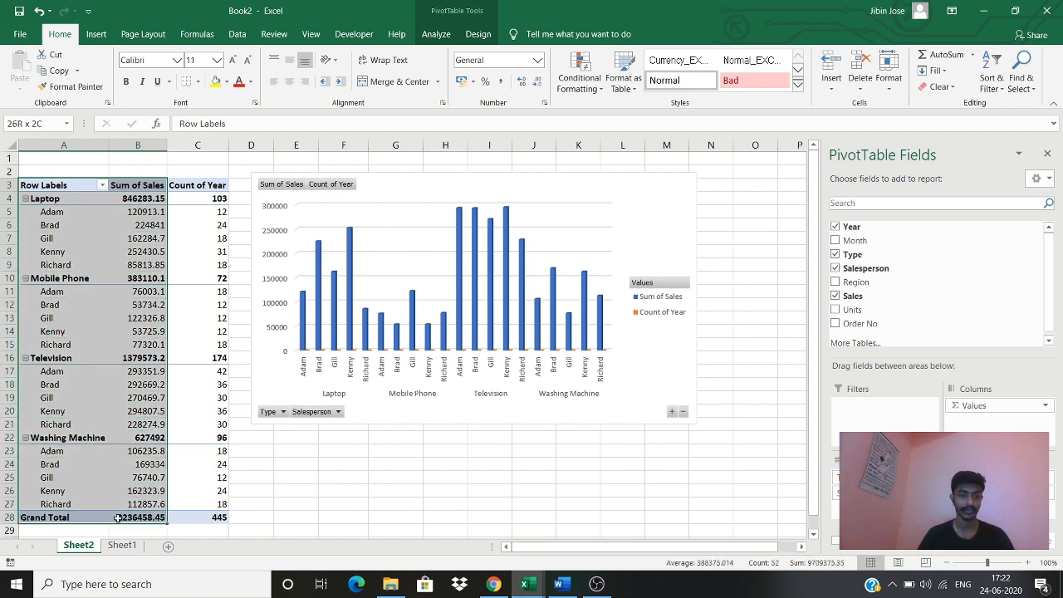
left_click(296, 515)
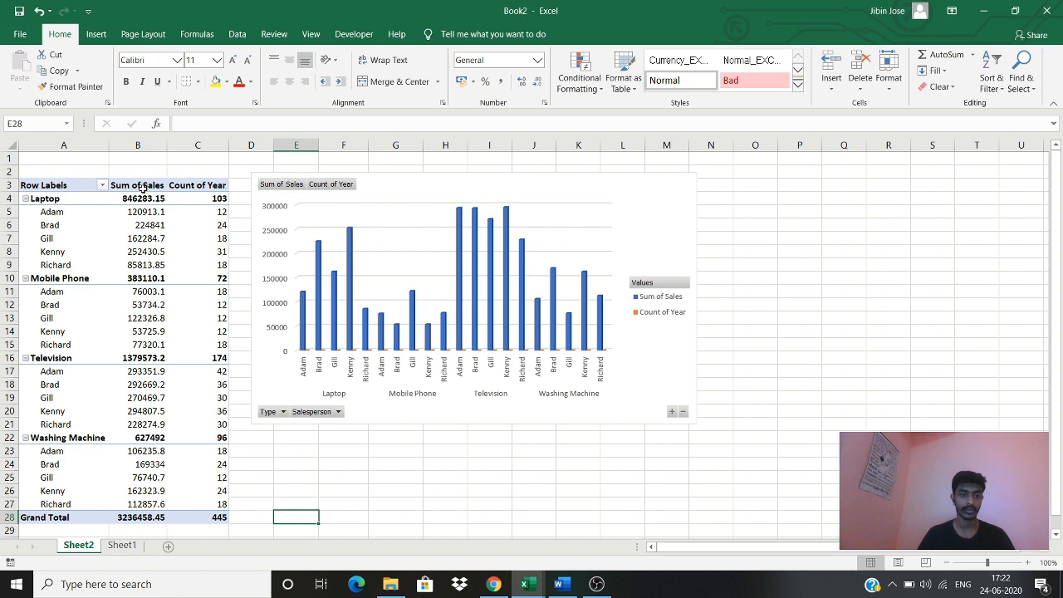
left_click_drag(62, 187, 125, 278)
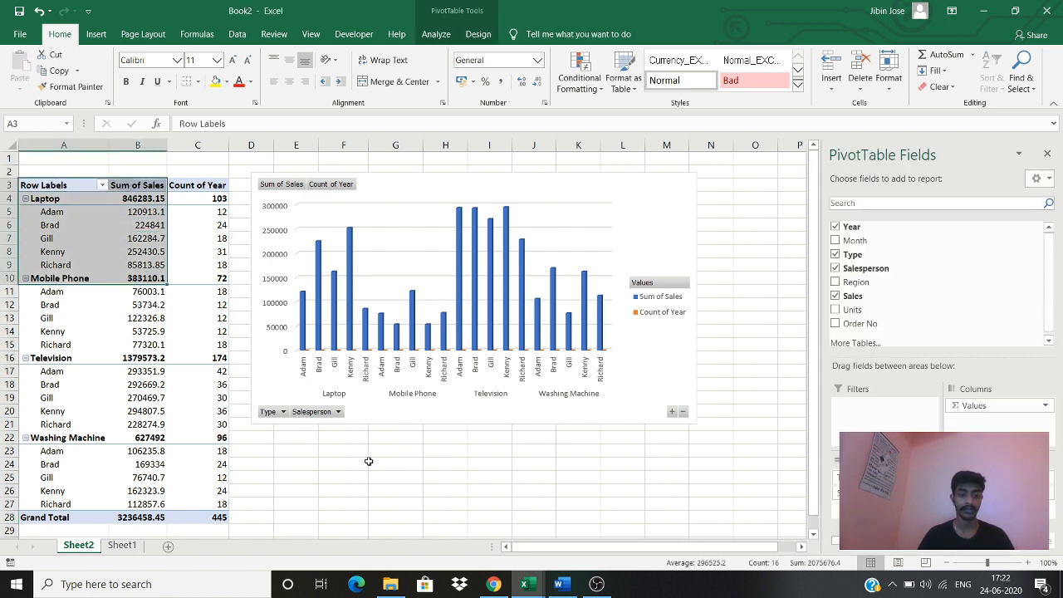
left_click(374, 463)
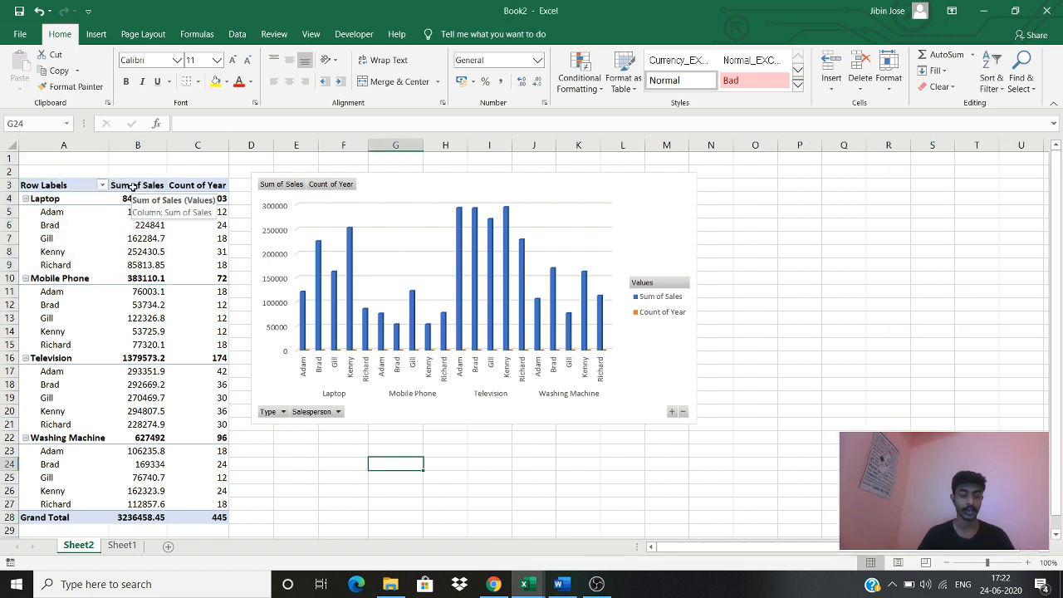
Change the Sales value field in the PivotTable to be summarized by Average, and check its column.
double_click(133, 186)
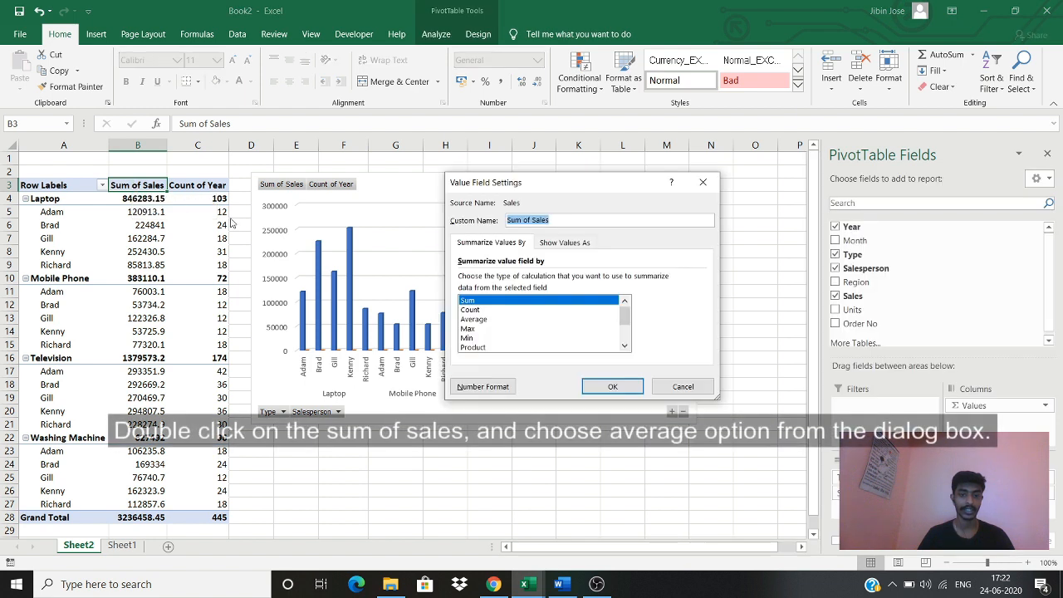
mouse_move(624, 316)
left_mouse_down()
mouse_move(632, 346)
mouse_move(635, 325)
left_mouse_up()
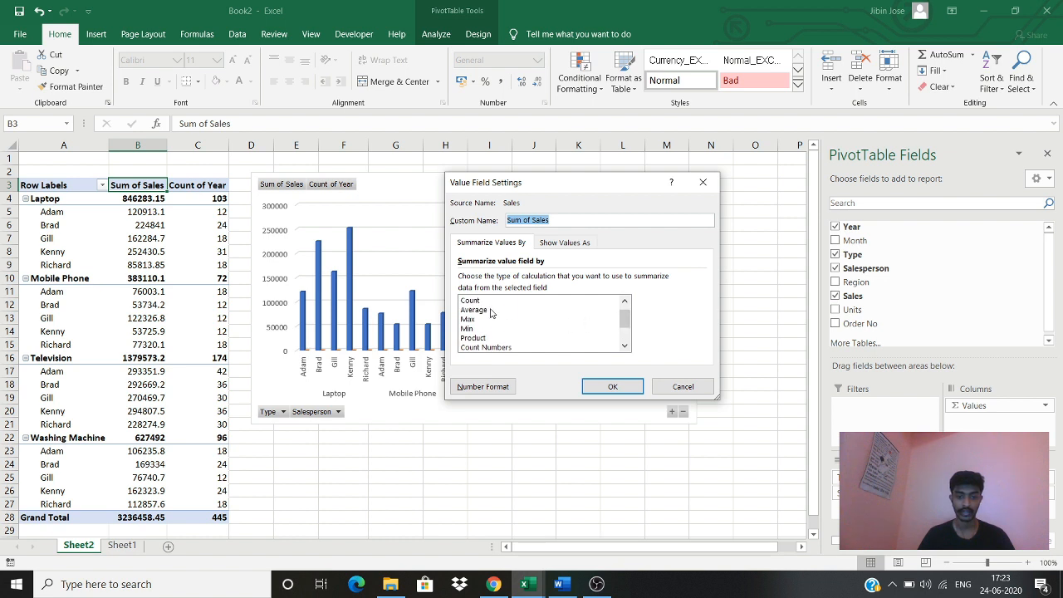
left_click(492, 309)
left_click(588, 389)
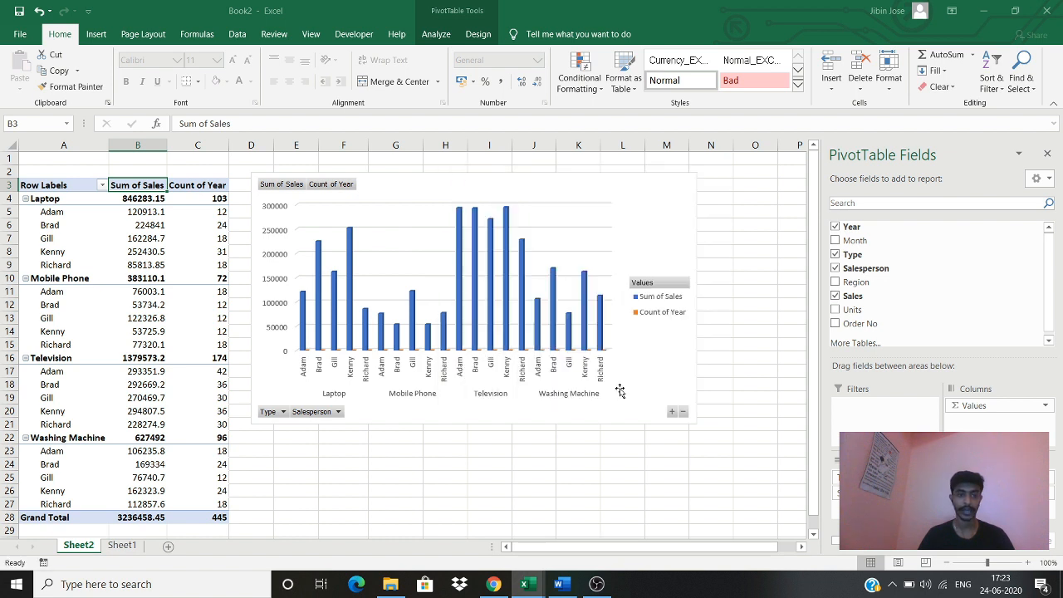
left_click_drag(149, 185, 151, 517)
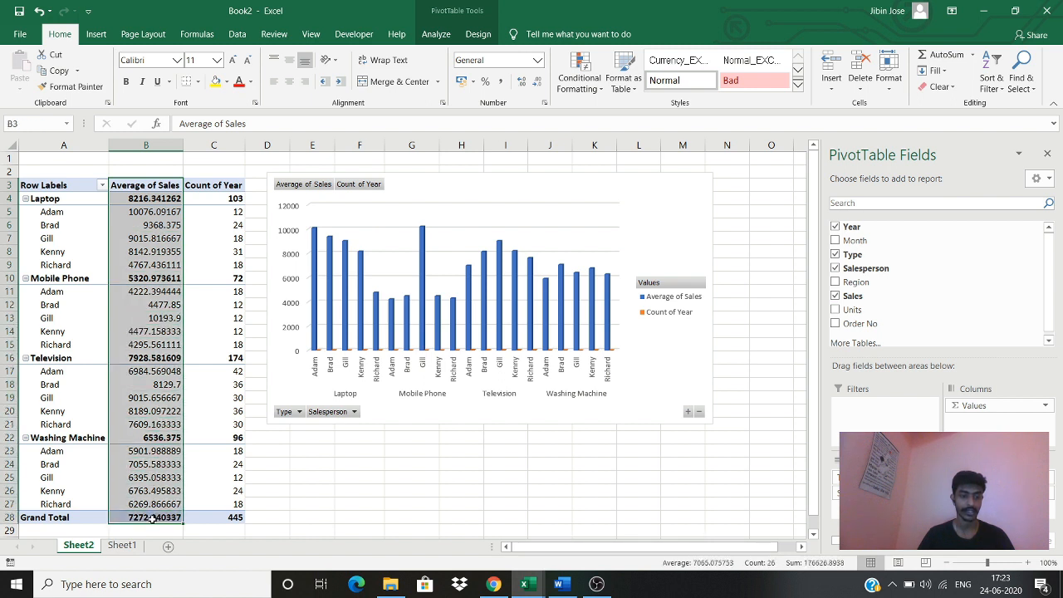
left_click(351, 490)
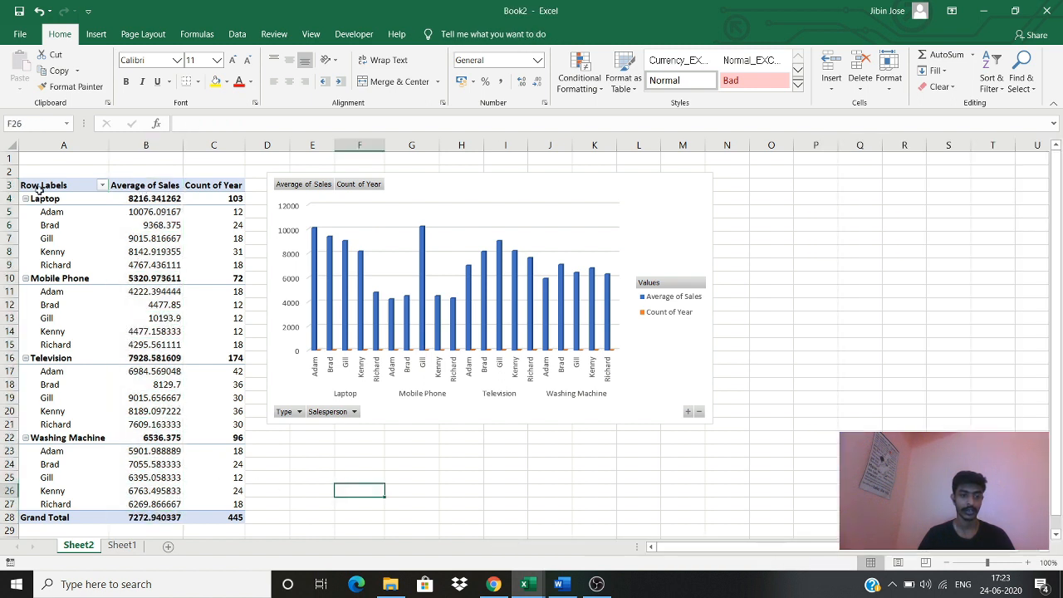
Reopen the Sales value field settings, keep Average as the calculation, and review the whole PivotTable.
double_click(124, 184)
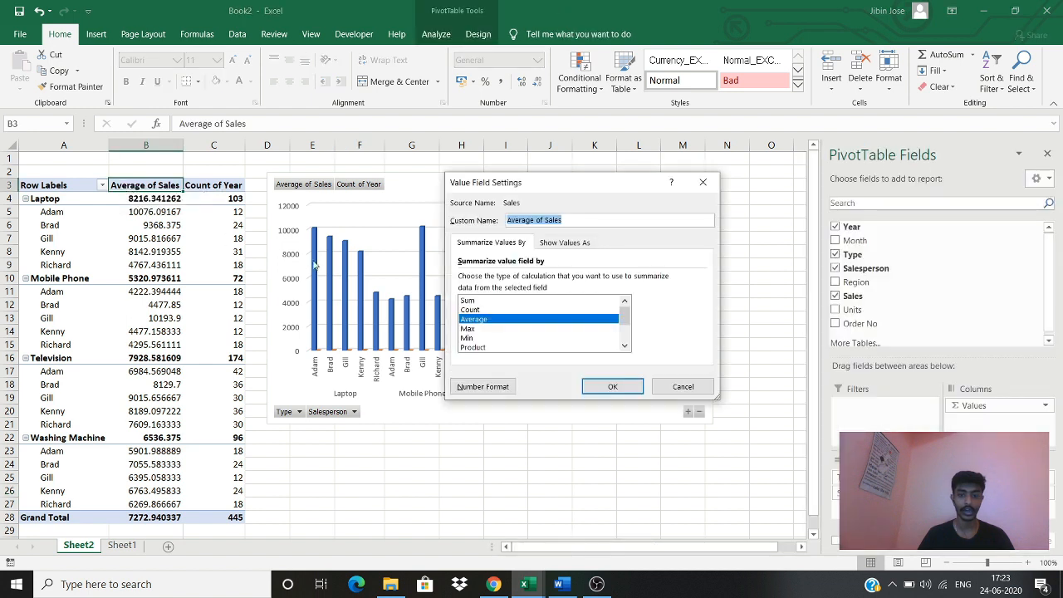
left_click(478, 322)
left_click(612, 386)
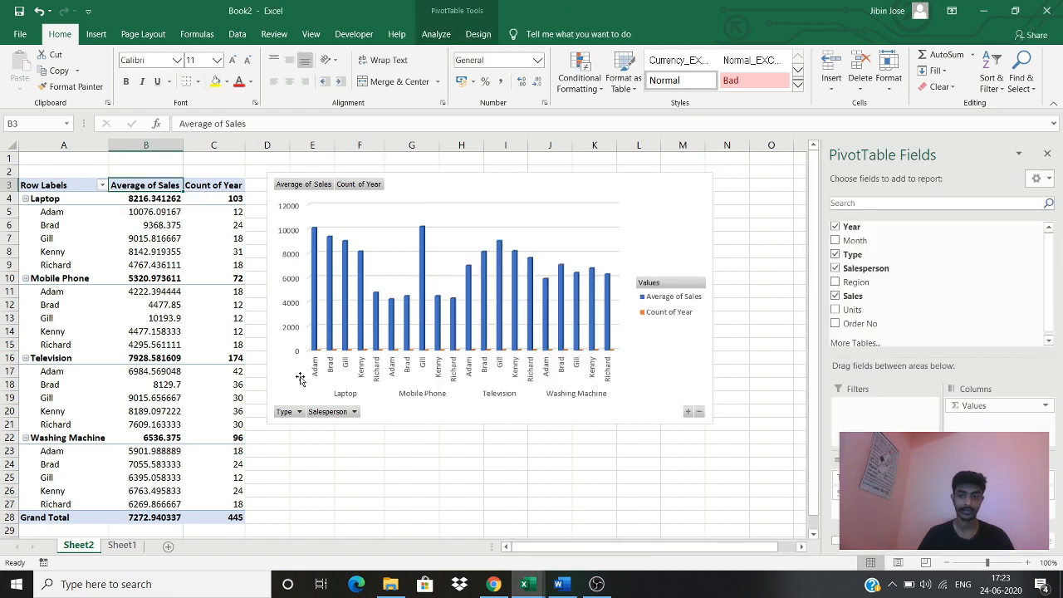
left_click_drag(68, 184, 194, 515)
left_click(267, 490)
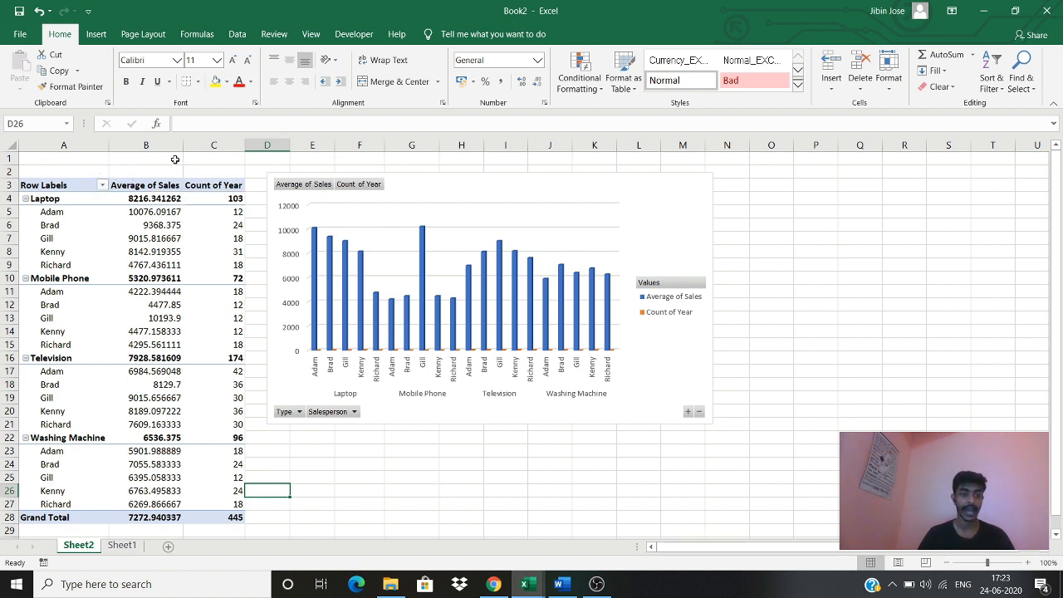
Check the Sales value field settings once more, keeping Average as the calculation.
double_click(167, 184)
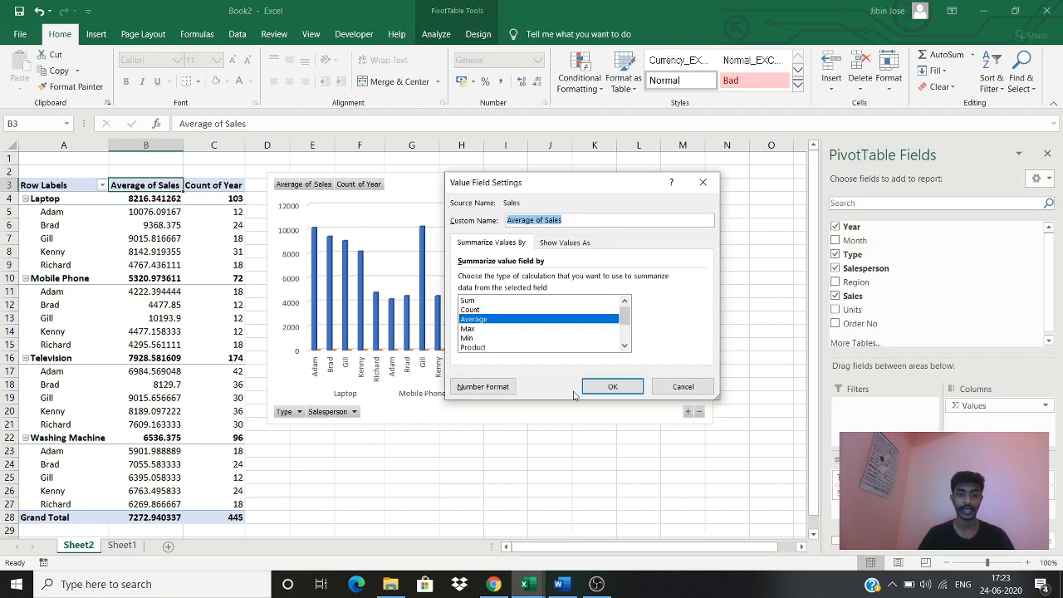
left_click(606, 388)
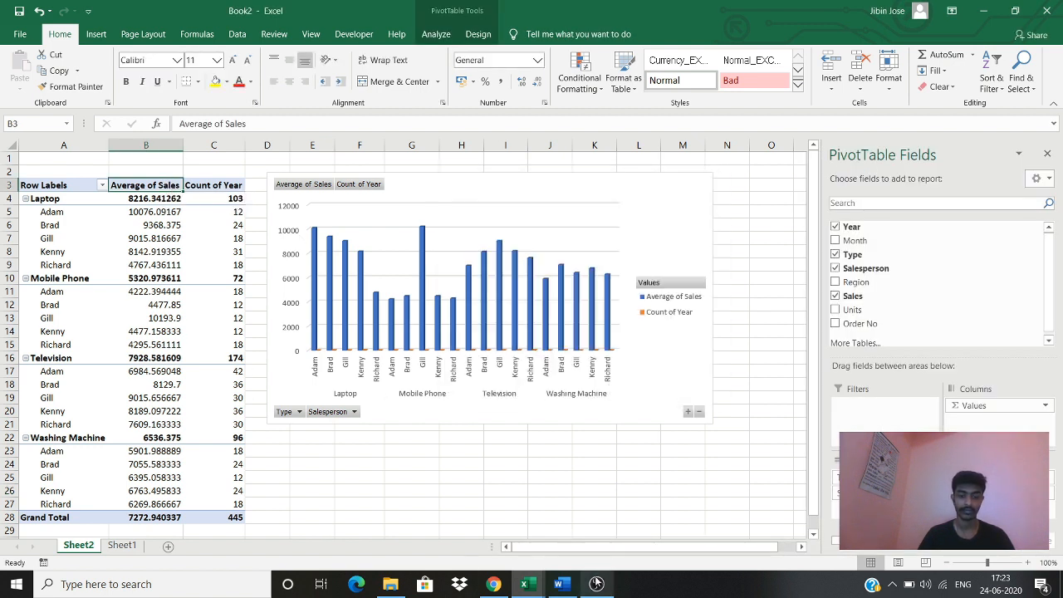
Switch to the Word document, read task 5 on applying a new filtering condition, and return to Book2.
left_click(549, 515)
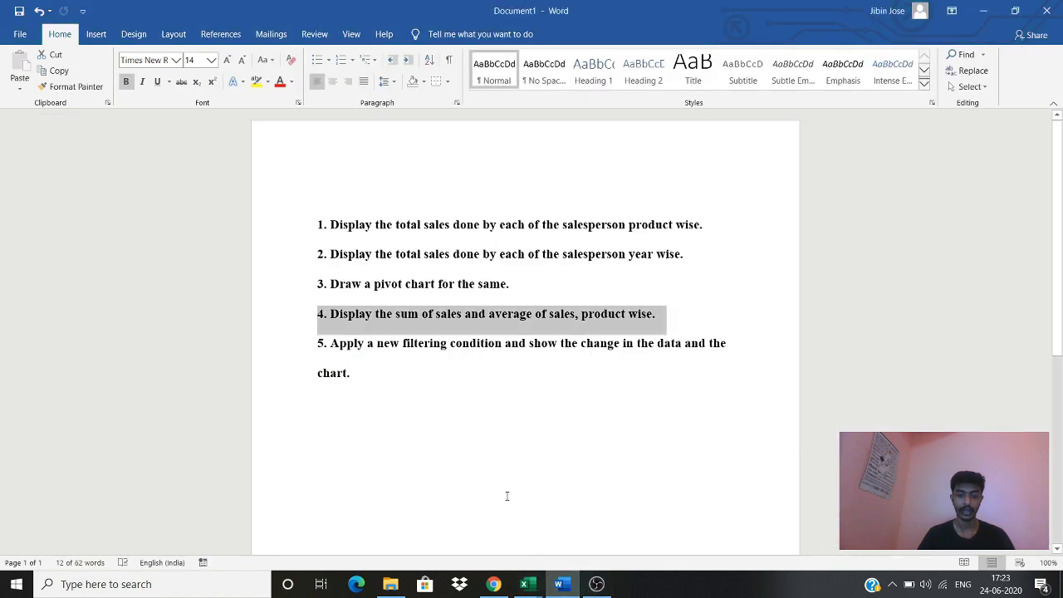
left_click(371, 378)
left_click_drag(318, 345, 719, 387)
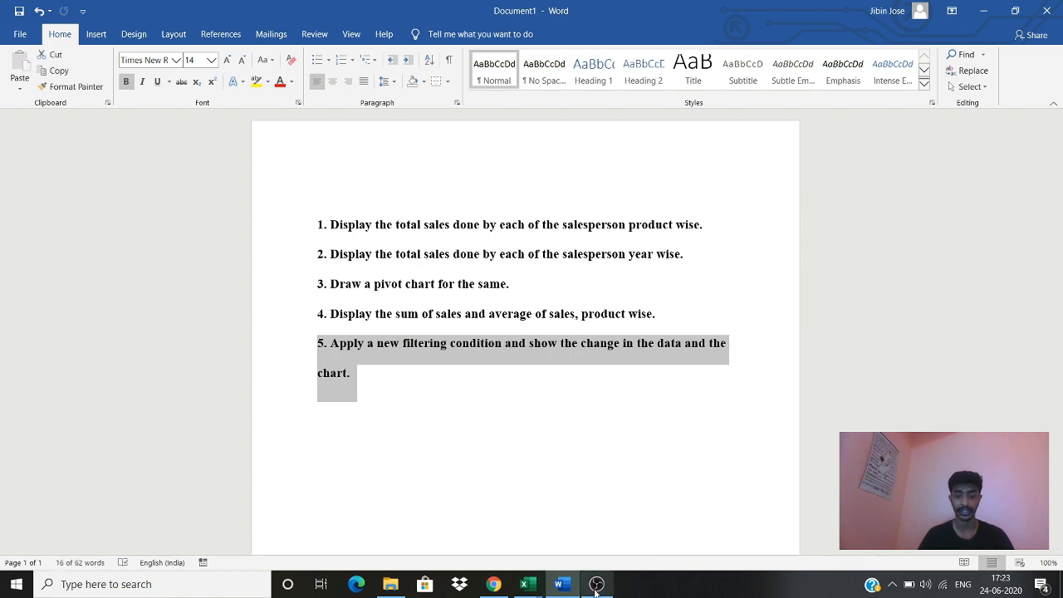
mouse_move(534, 588)
left_click(603, 523)
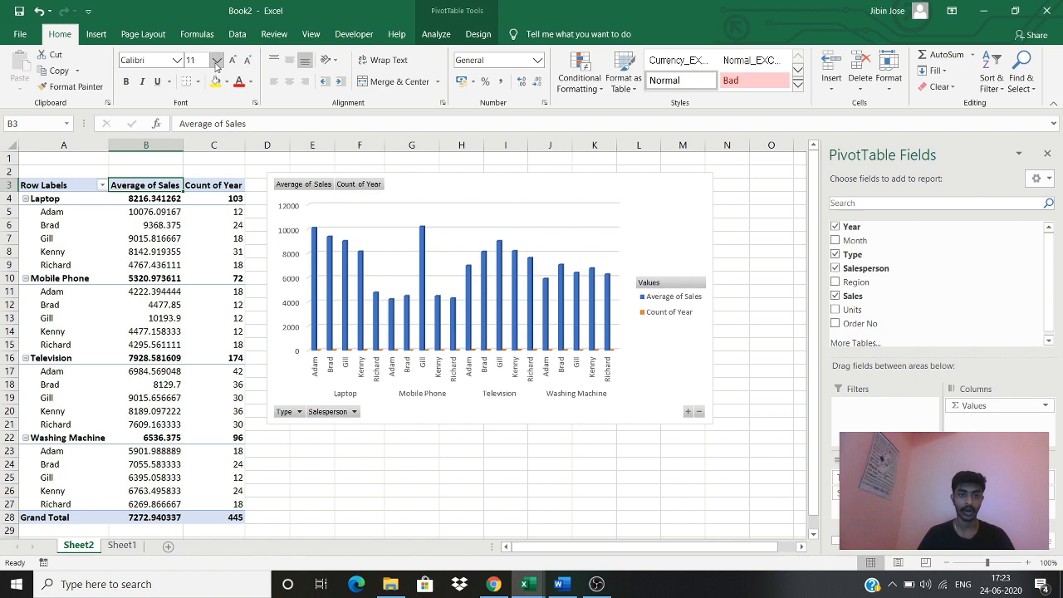
Add the Year field to the PivotTable as a report filter.
left_click(206, 36)
left_click(312, 34)
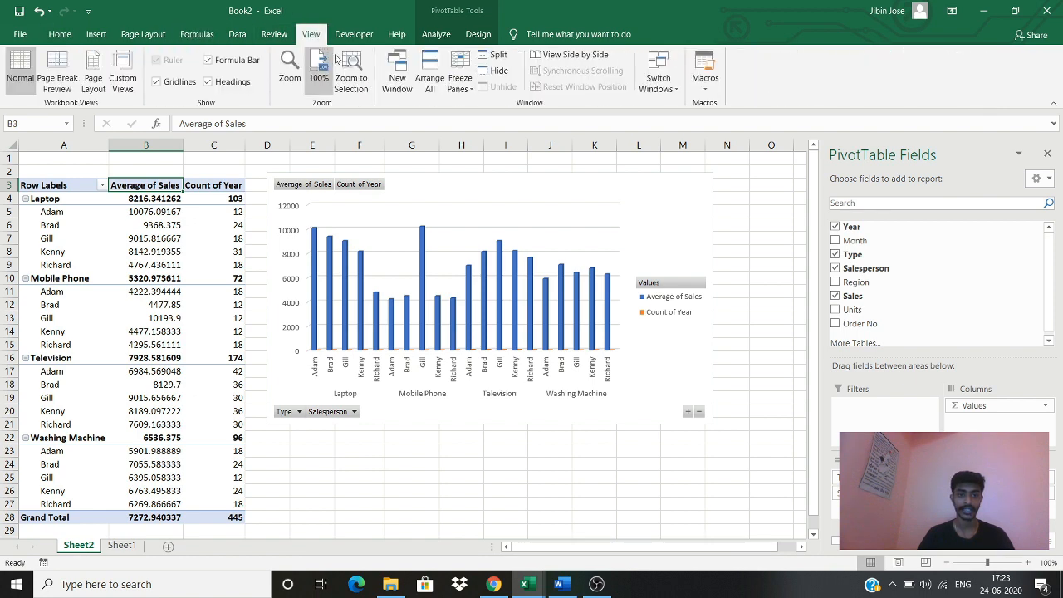
left_click(436, 34)
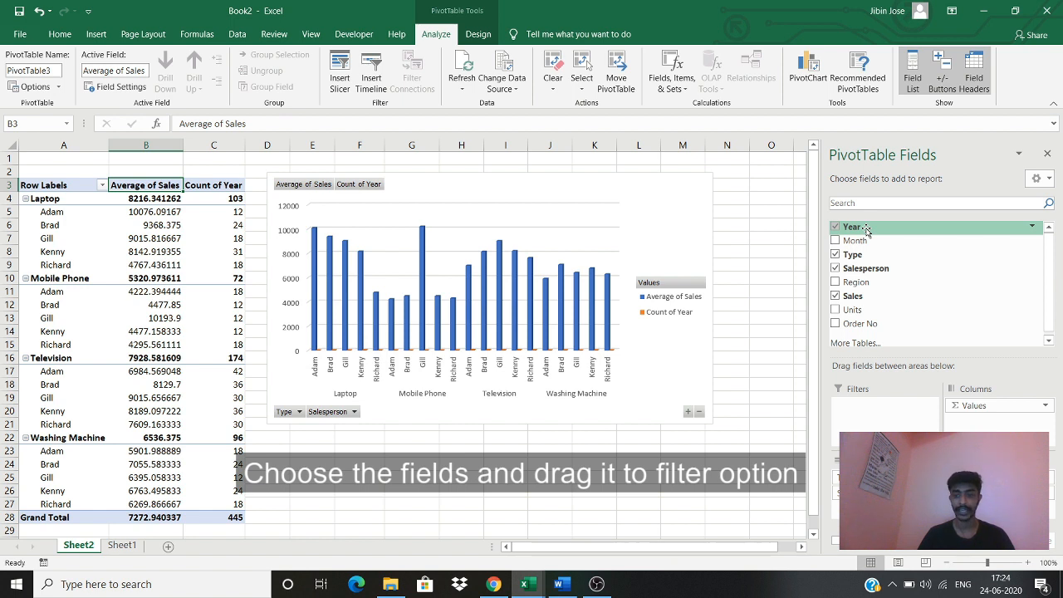
left_click_drag(866, 231, 884, 408)
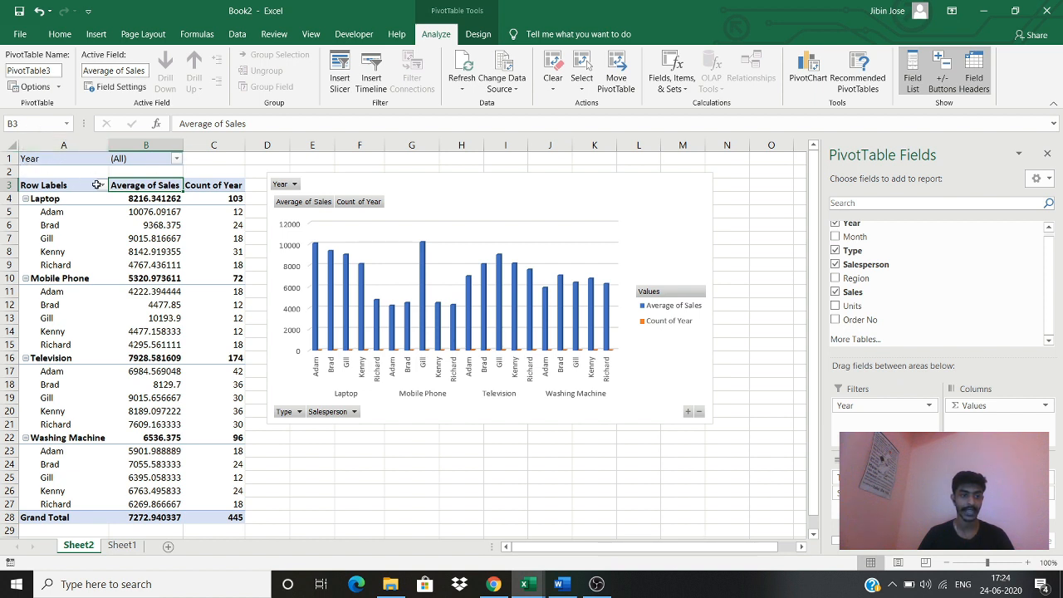
Filter the PivotTable and its chart to the year 2018 using the Year report filter.
left_click(176, 159)
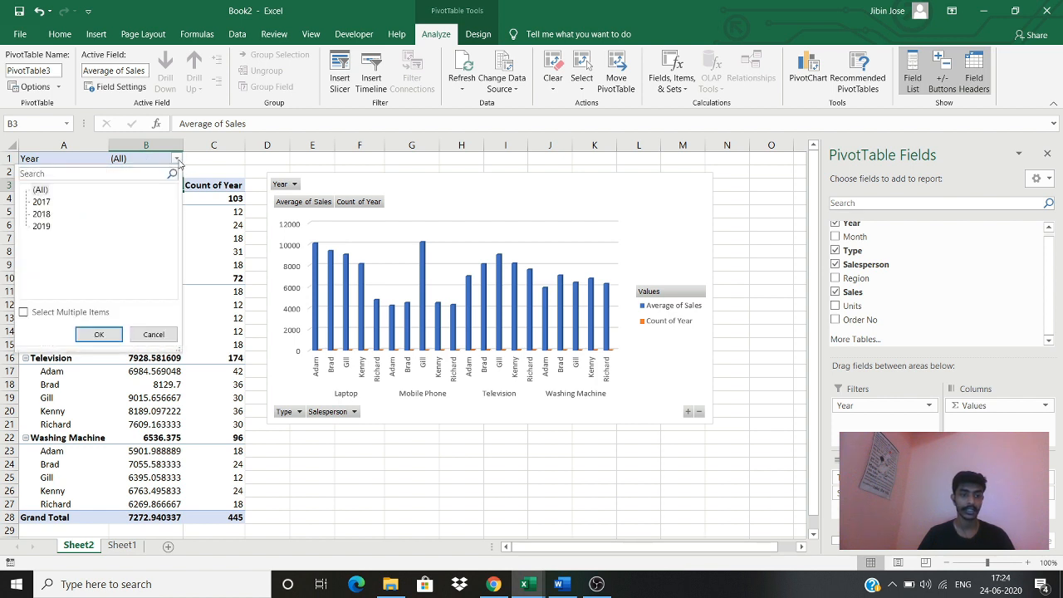
left_click(42, 214)
left_click(100, 336)
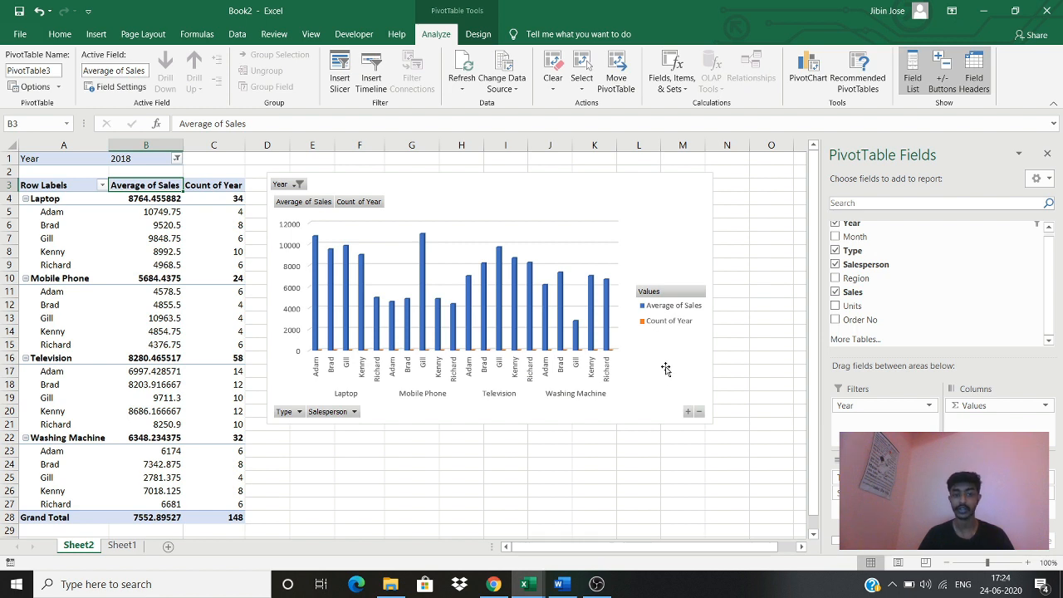
Switch the Year report filter to 2019 and, after viewing the data, reset it to (All).
left_click(176, 159)
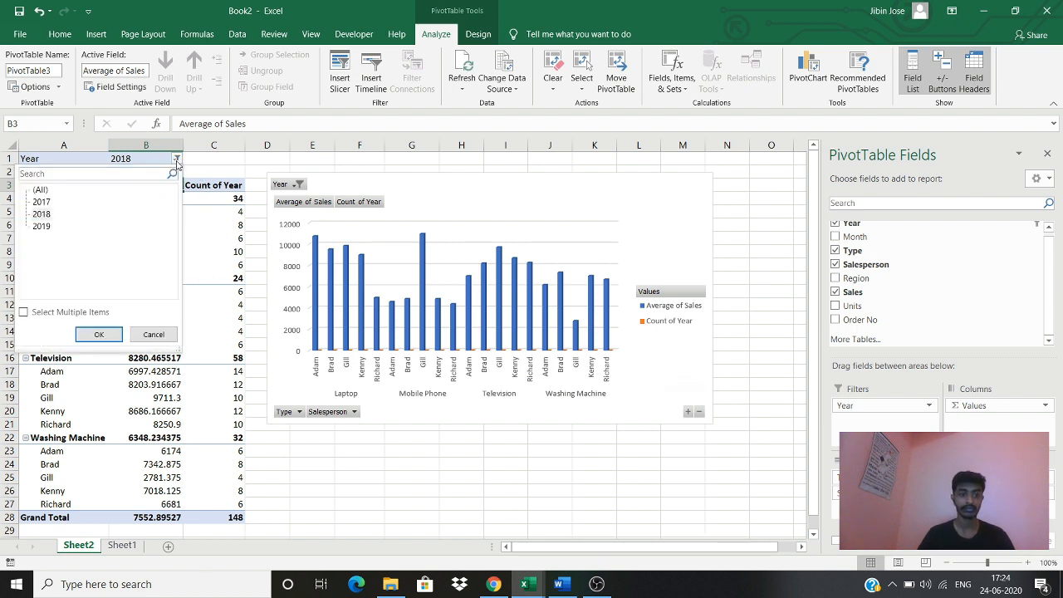
left_click(43, 226)
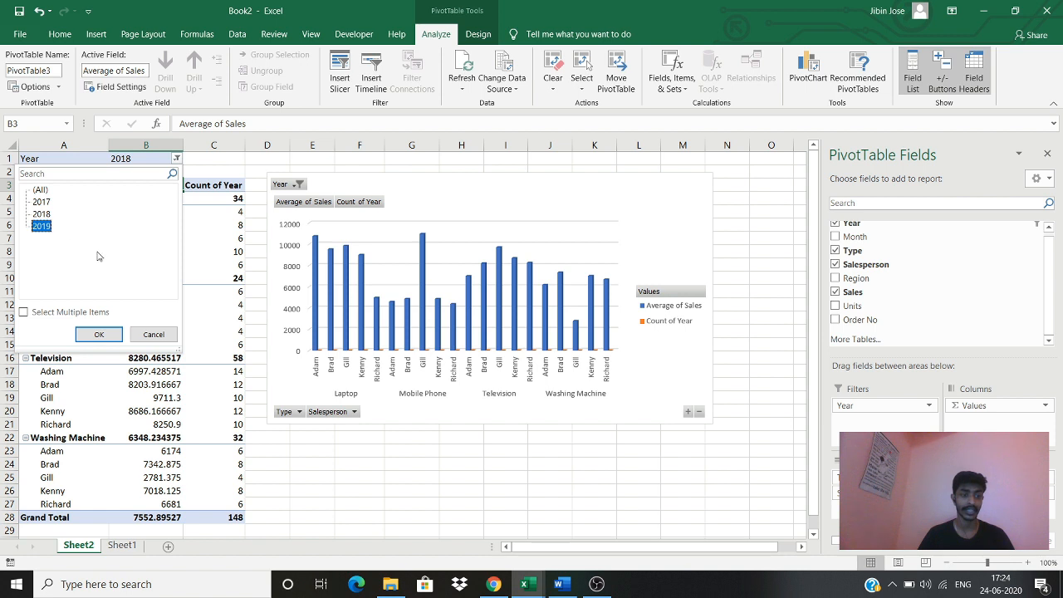
left_click(99, 334)
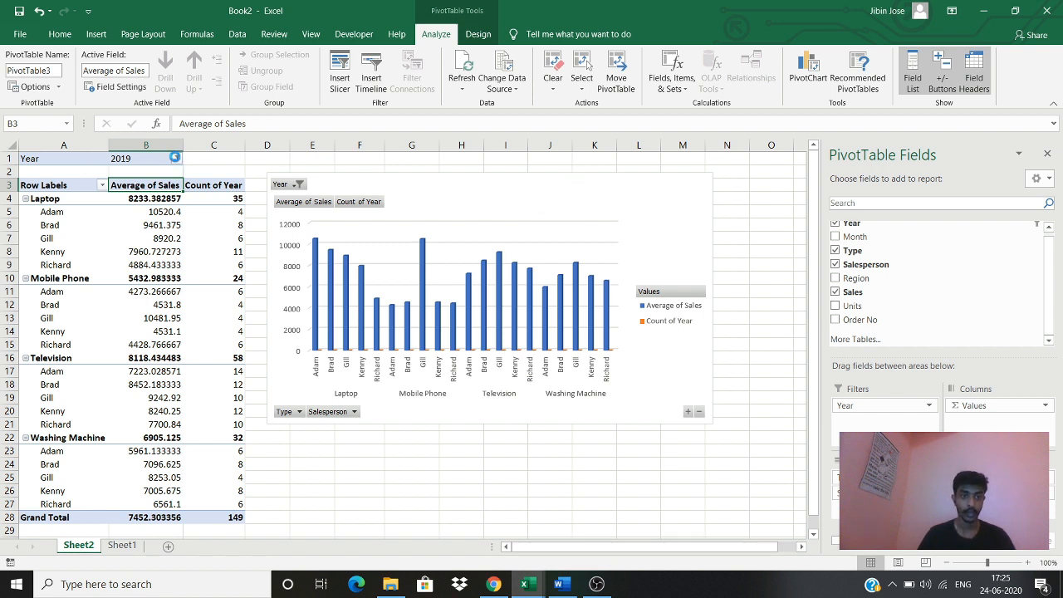
left_click(40, 190)
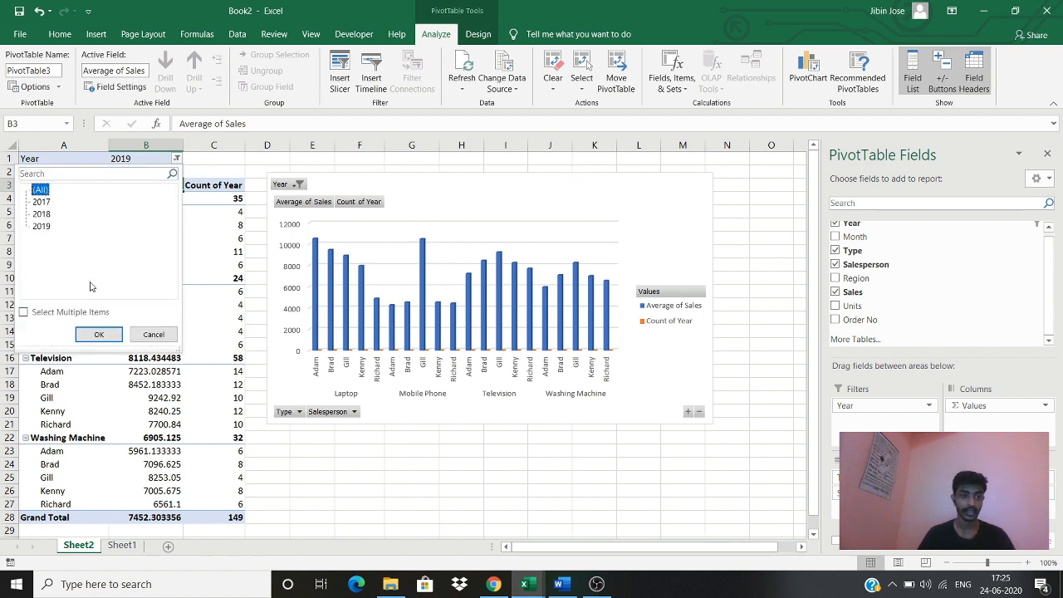
left_click(99, 334)
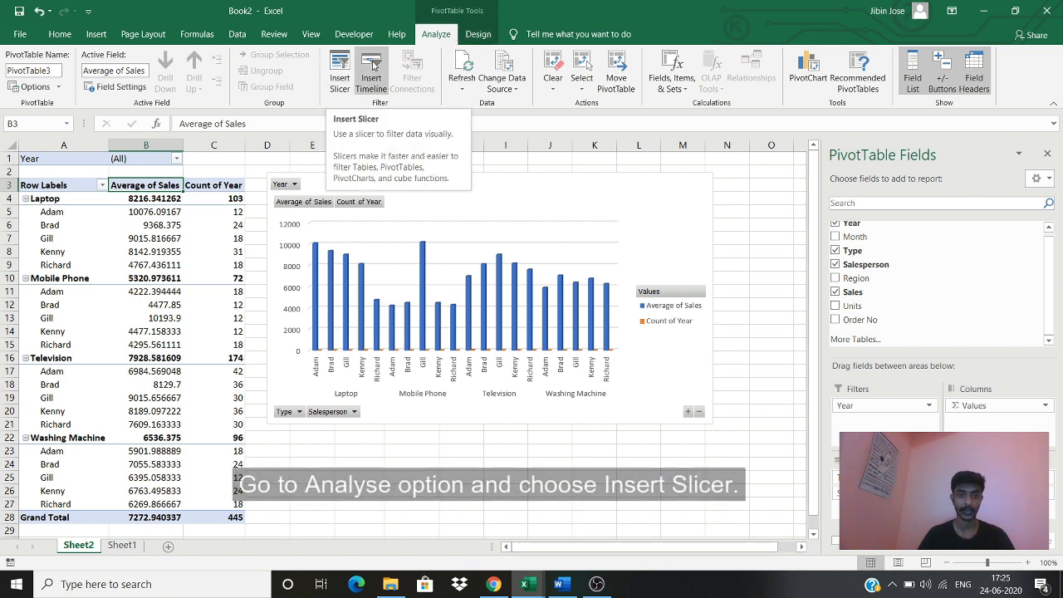
Insert slicers for the Year and Salesperson fields of the PivotTable.
left_click(341, 77)
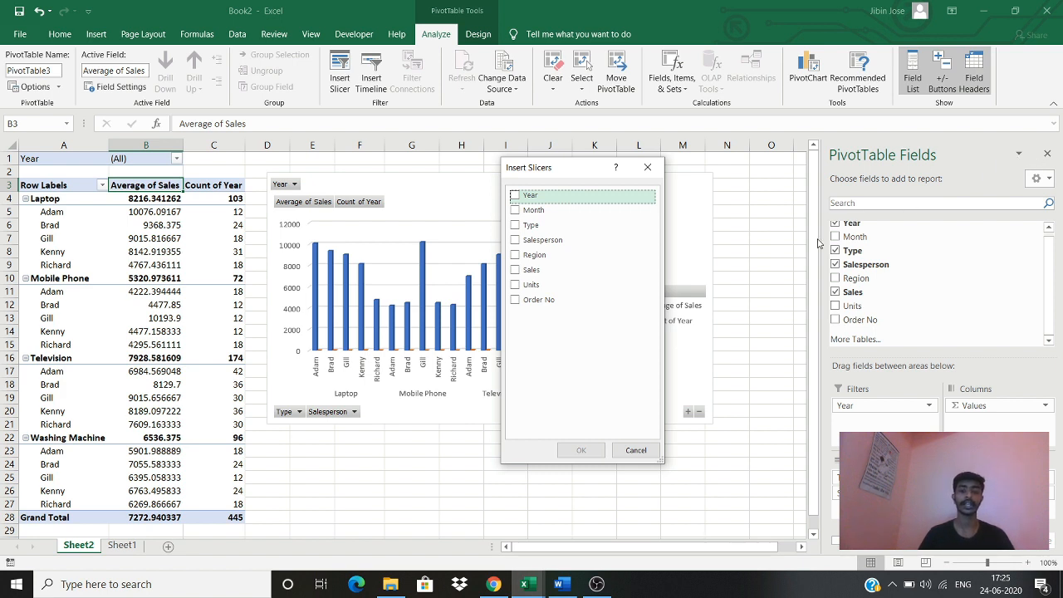
left_click(515, 196)
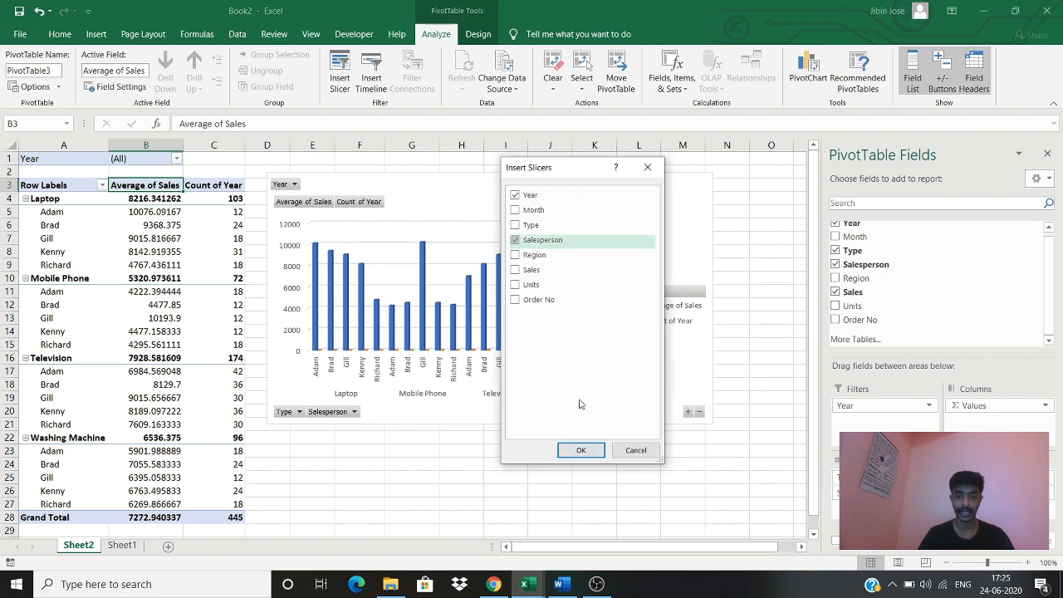
left_click(581, 453)
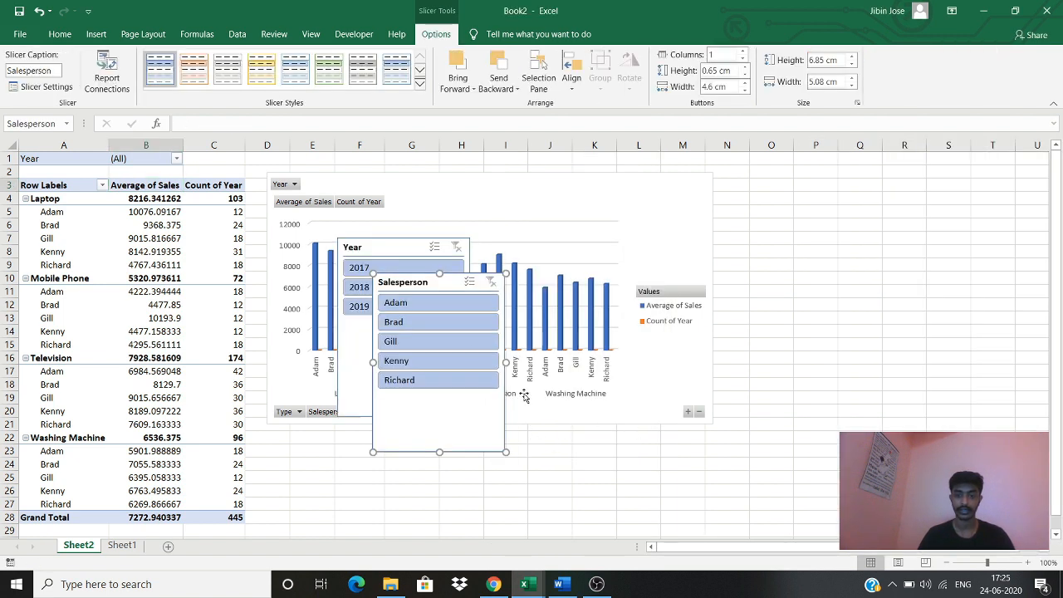
Place the Year and Salesperson slicers side by side in the empty area beyond the chart.
left_click_drag(453, 288, 977, 211)
left_click_drag(387, 244, 795, 214)
left_click_drag(972, 212, 955, 217)
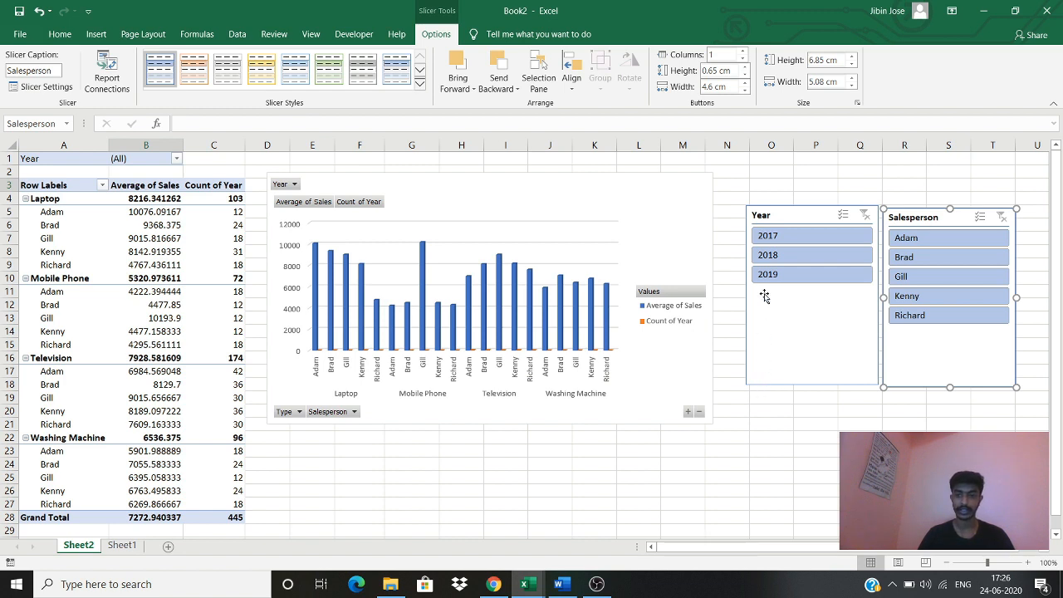
Use the slicers to compare the data and chart for Gill in 2017 and 2018, and for Adam in 2018.
left_click(783, 239)
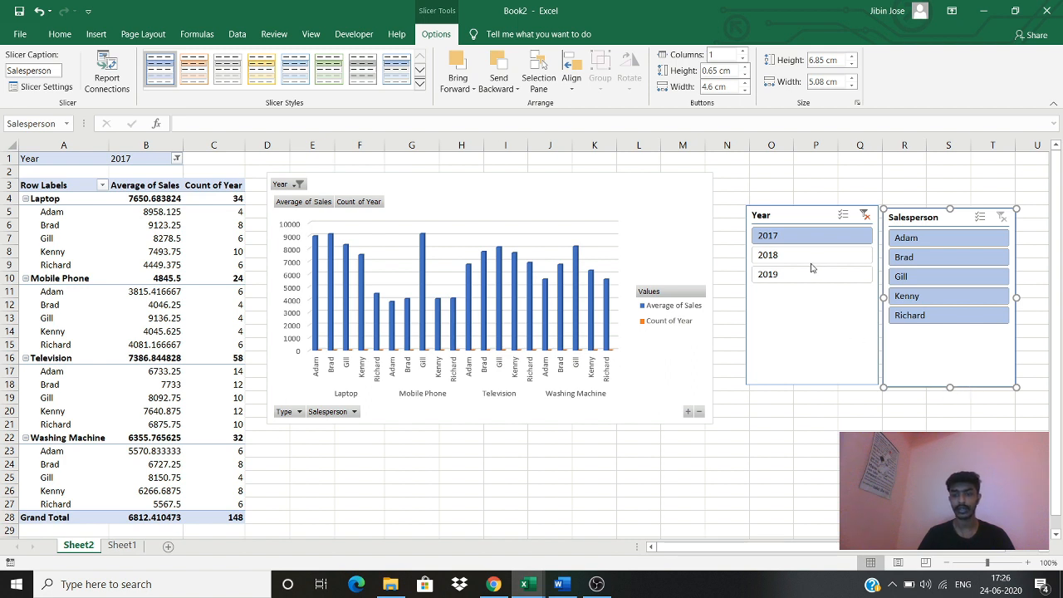
left_click(938, 282)
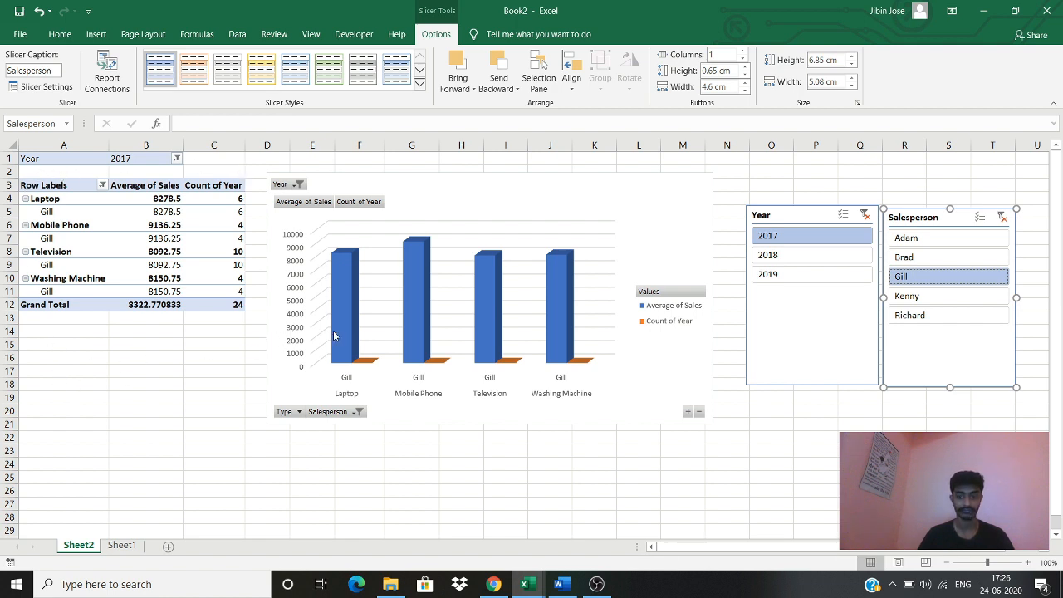
left_click(787, 261)
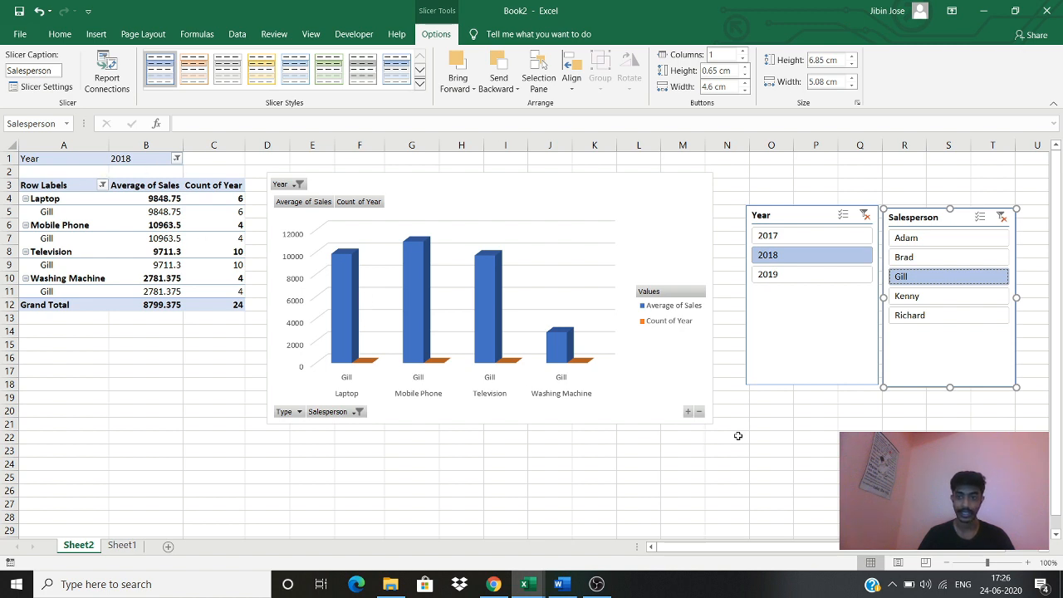
left_click(929, 241)
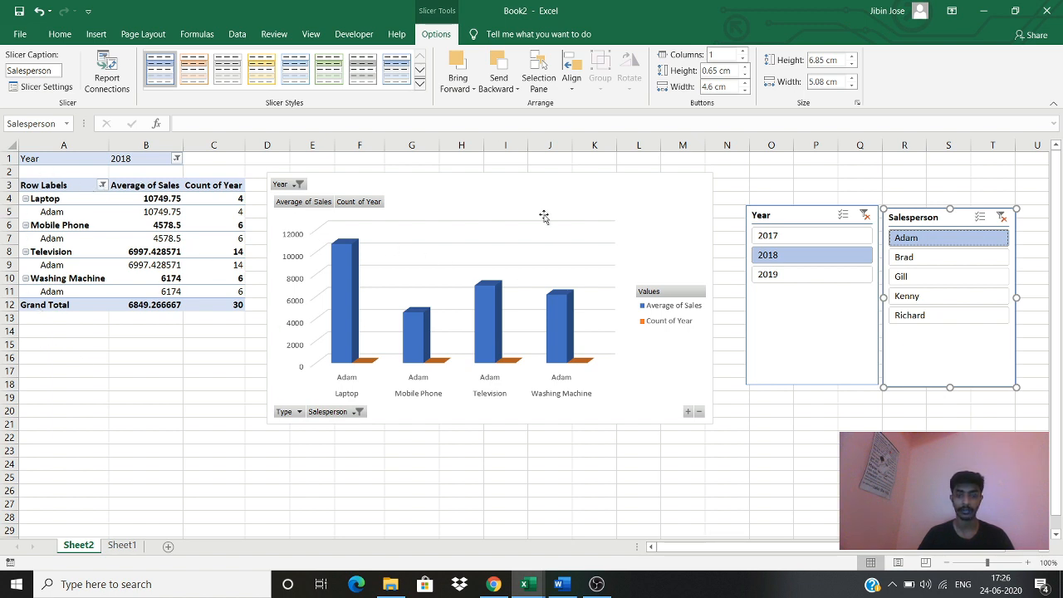
Filter the PivotTable and chart with the slicers to the year 2019 and the salesperson Kenny.
left_click(797, 278)
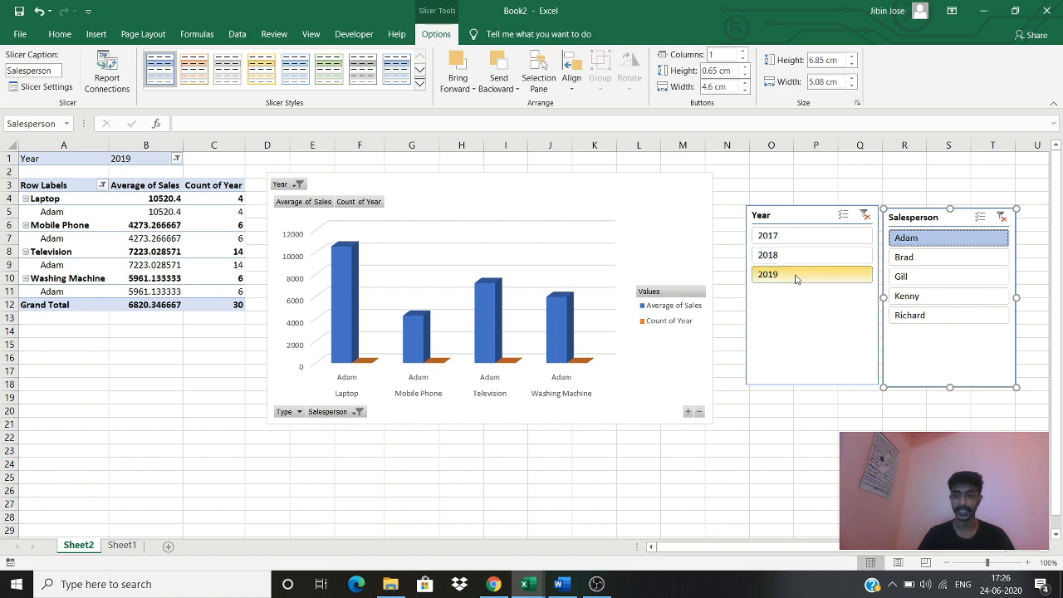
left_click(969, 304)
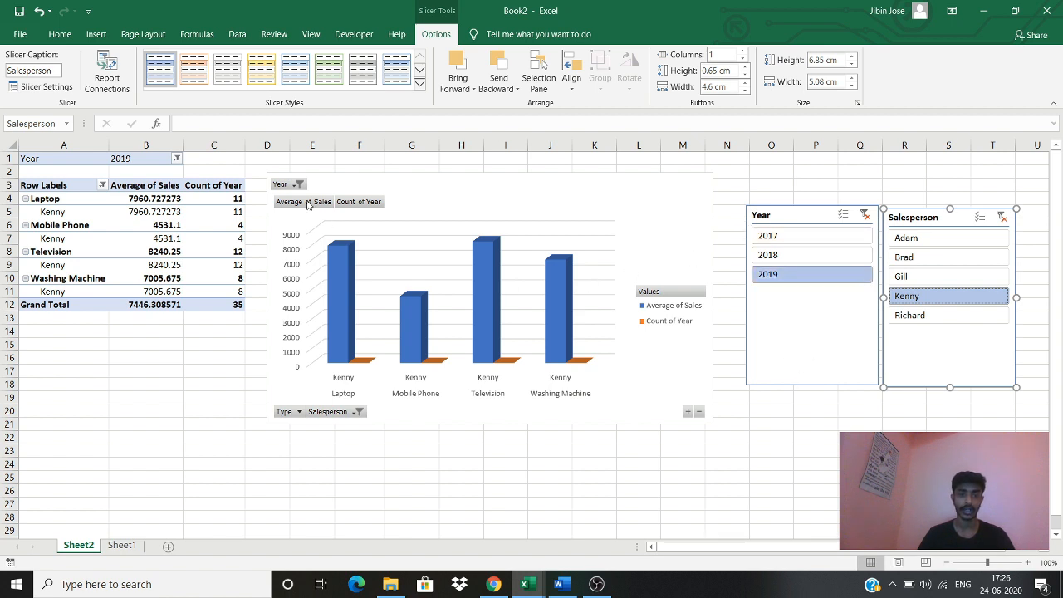
Try to change the PivotTable's Year report filter to 2018.
left_click(177, 159)
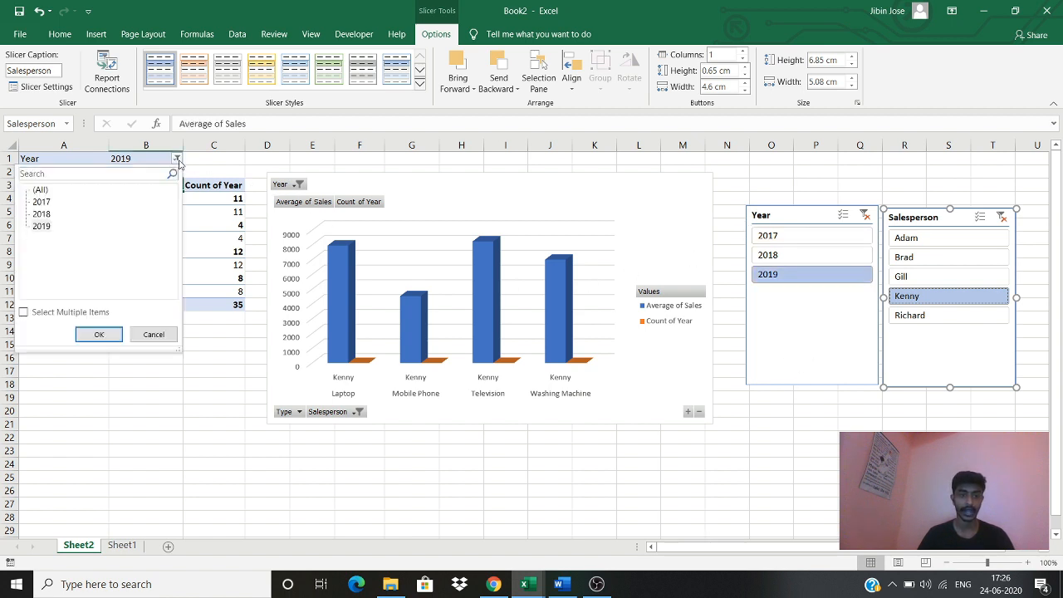
left_click(48, 215)
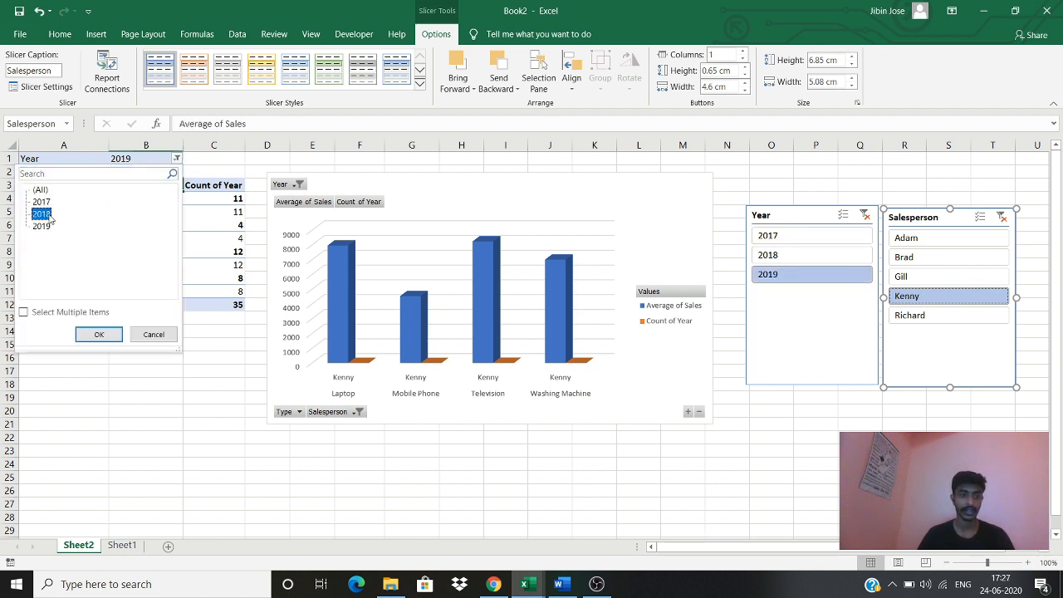
left_click(99, 335)
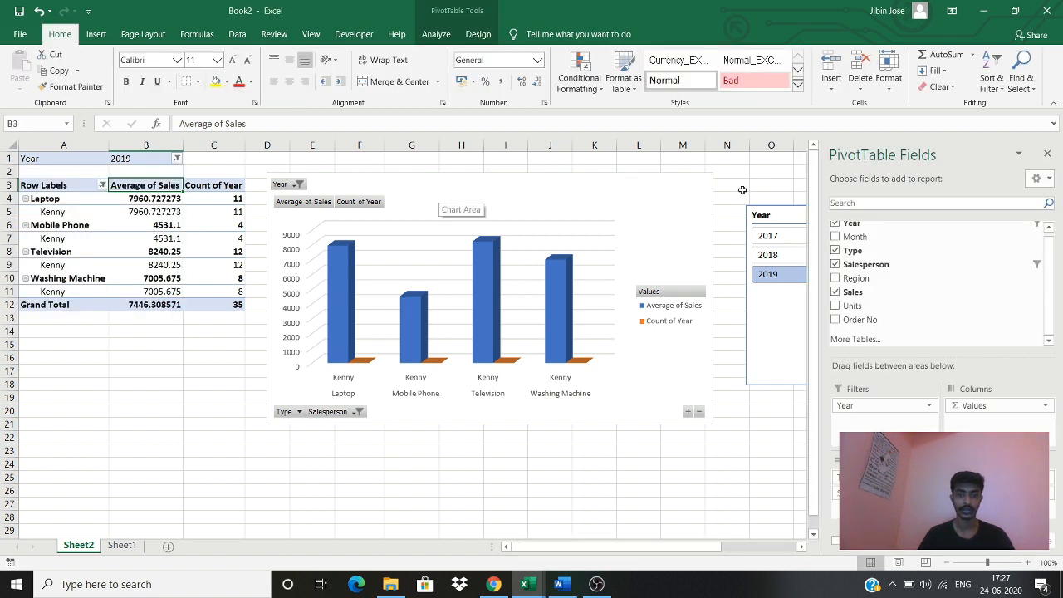
Move the Year and Salesperson slicers closer to the PivotChart.
left_click(768, 186)
left_click_drag(818, 215, 795, 213)
left_click_drag(951, 217, 933, 212)
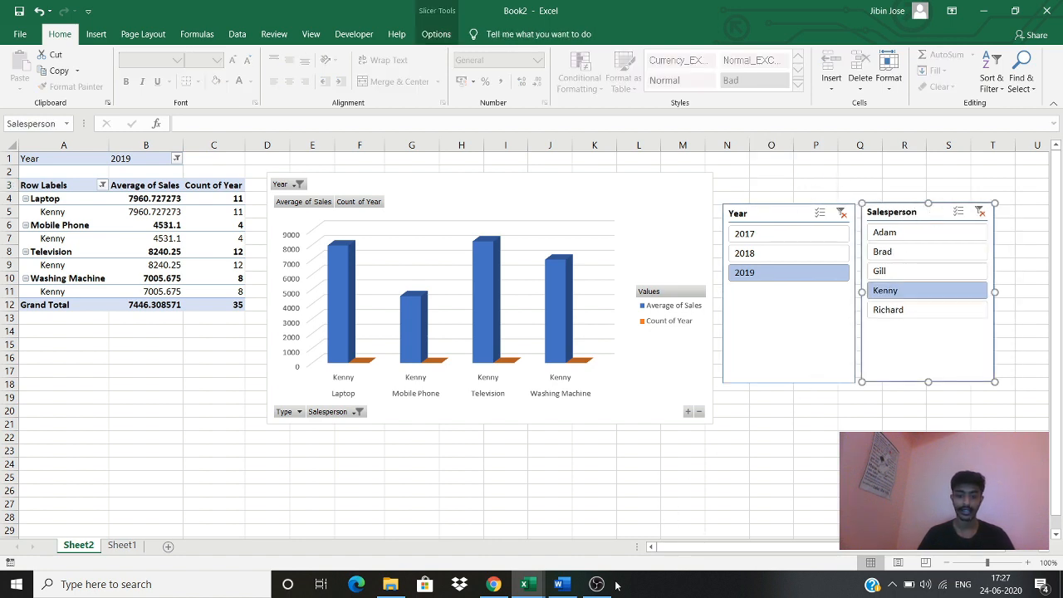
Review all five tasks in the Word document and return to Book2.
mouse_move(571, 586)
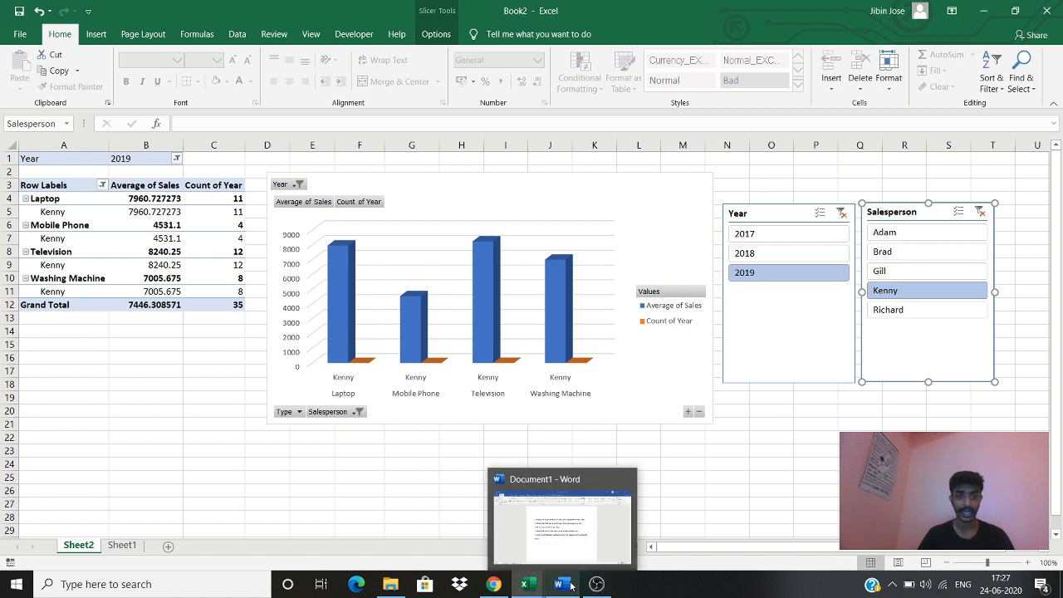
left_click(570, 586)
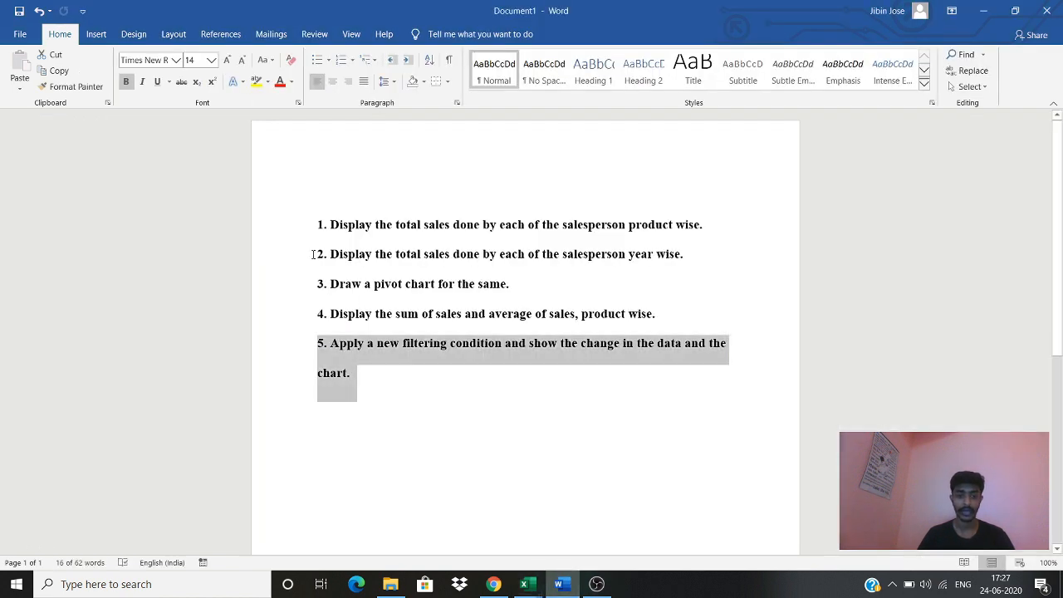
left_click_drag(314, 228, 474, 396)
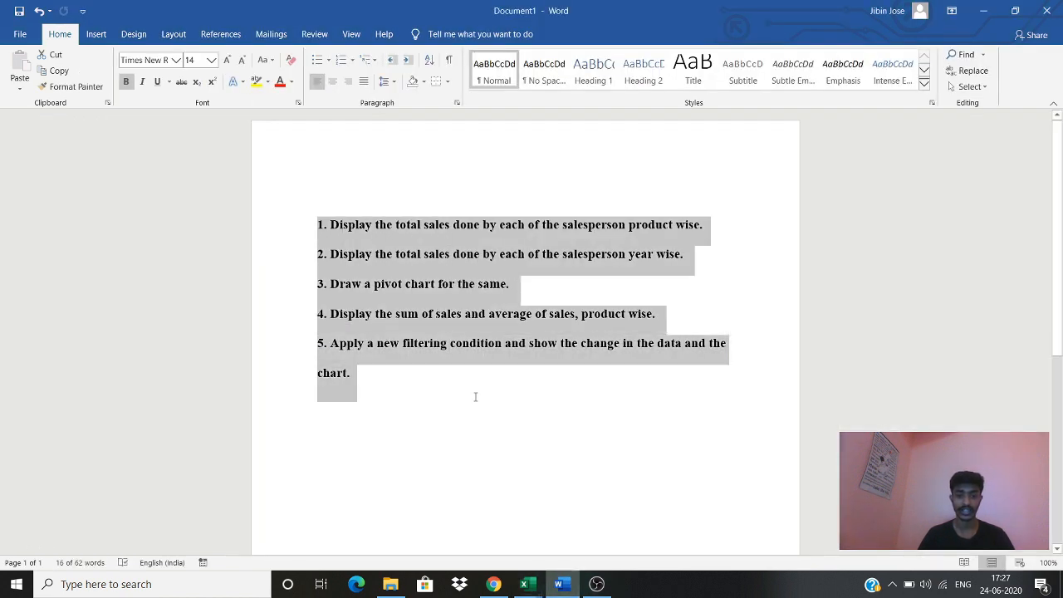
mouse_move(534, 588)
left_click(573, 560)
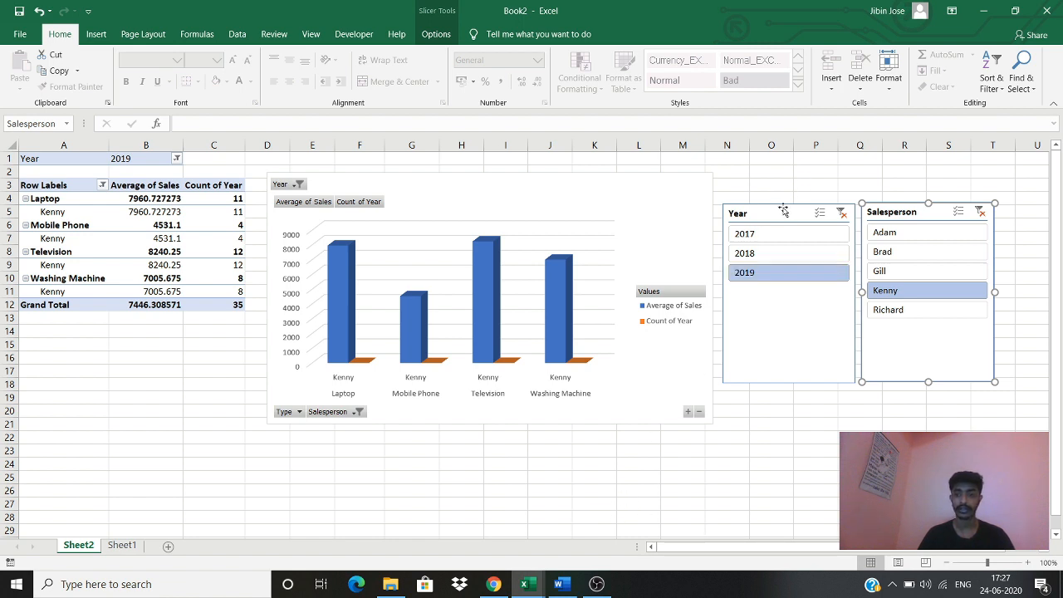
Nudge the Year and Salesperson slicers slightly so they line up neatly next to each other.
left_click_drag(780, 218, 777, 217)
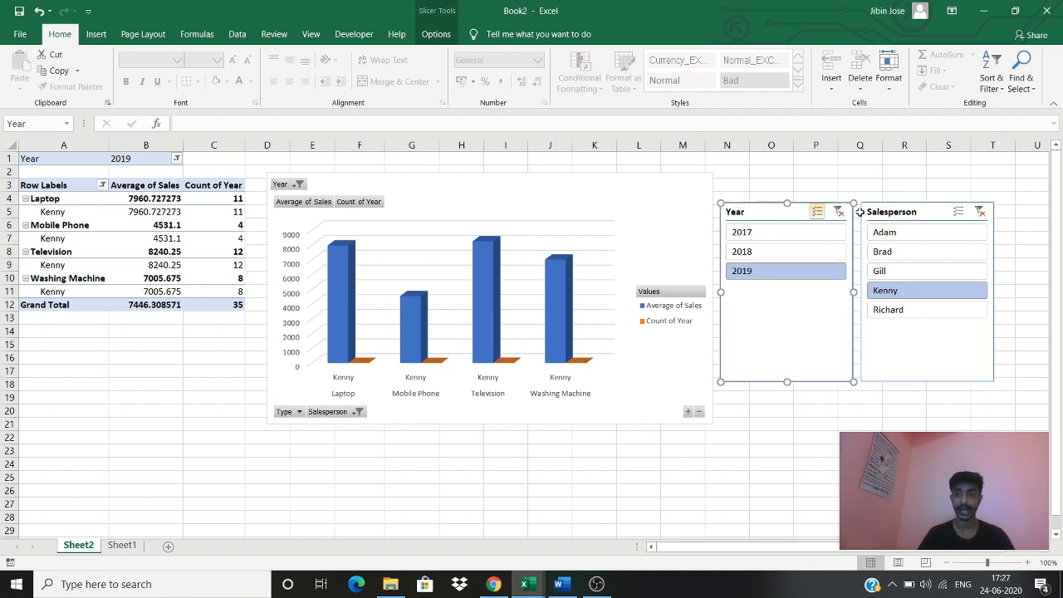
left_click_drag(928, 212, 923, 211)
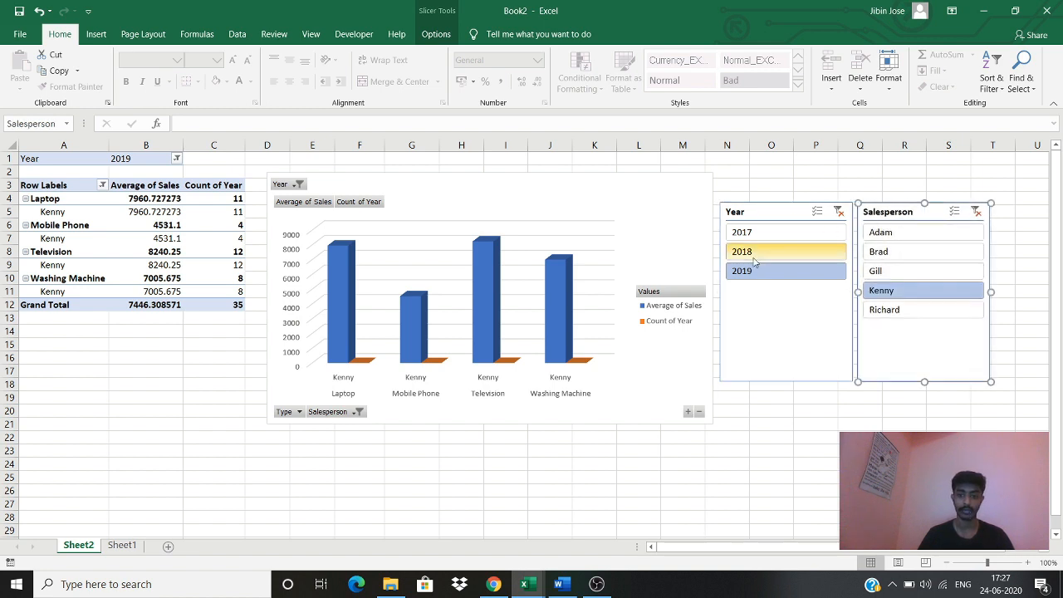